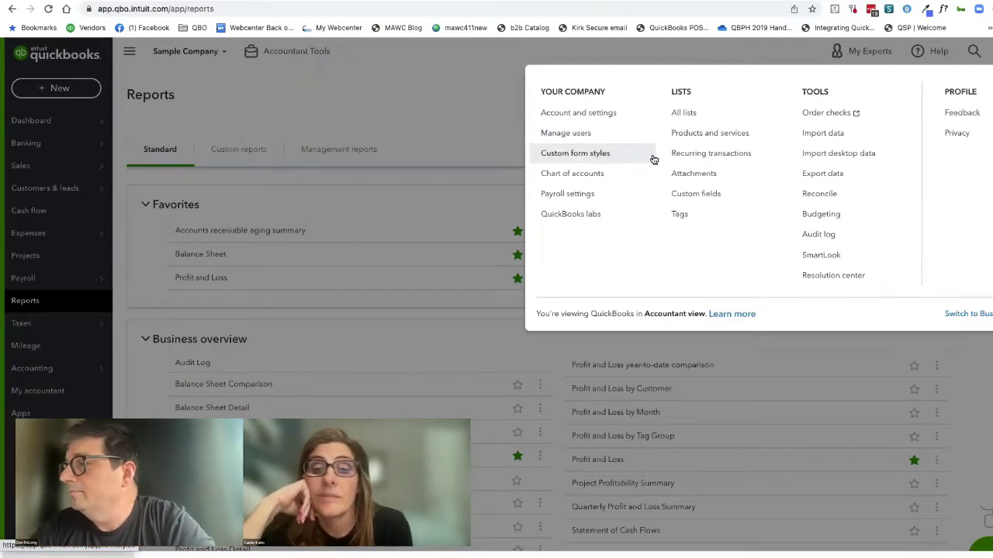
# Step: Add a non-inventory item named Taxable Sales to the products and services list
pyautogui.click(712, 137)
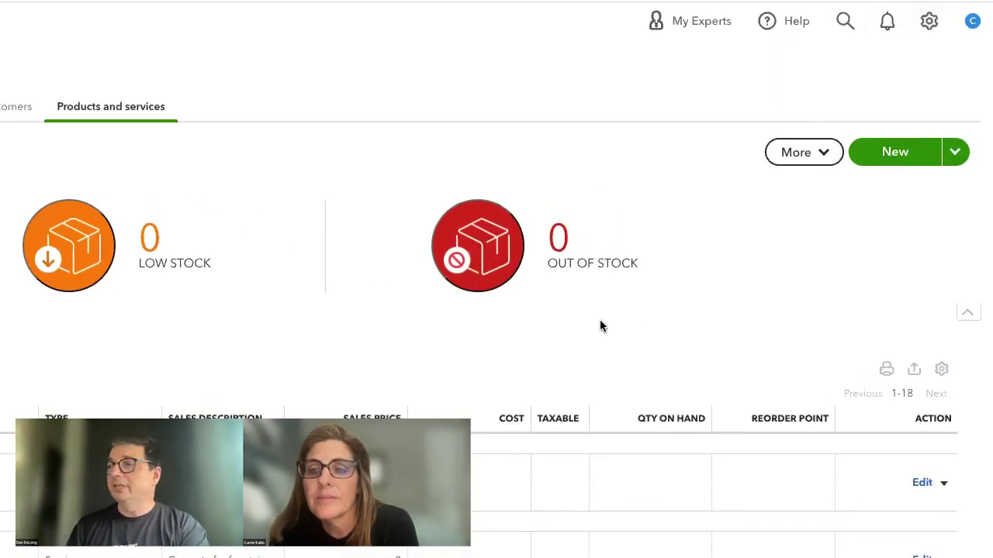
pyautogui.click(887, 149)
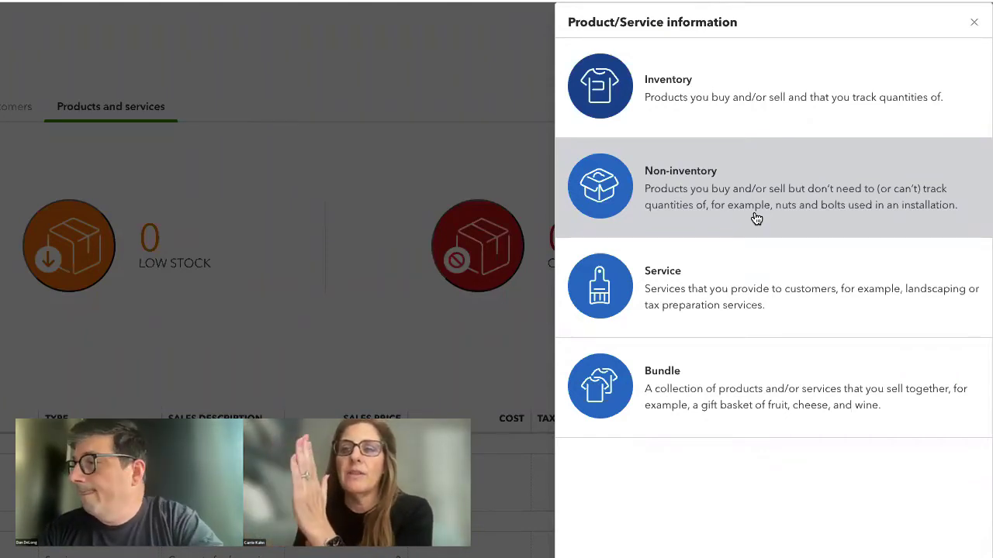
pyautogui.click(757, 205)
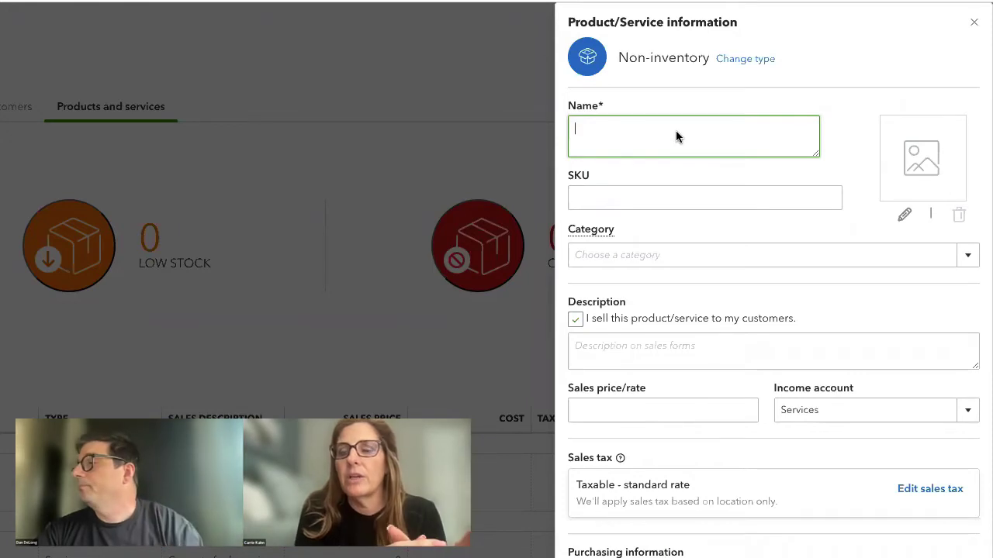
pyautogui.write('Ta')
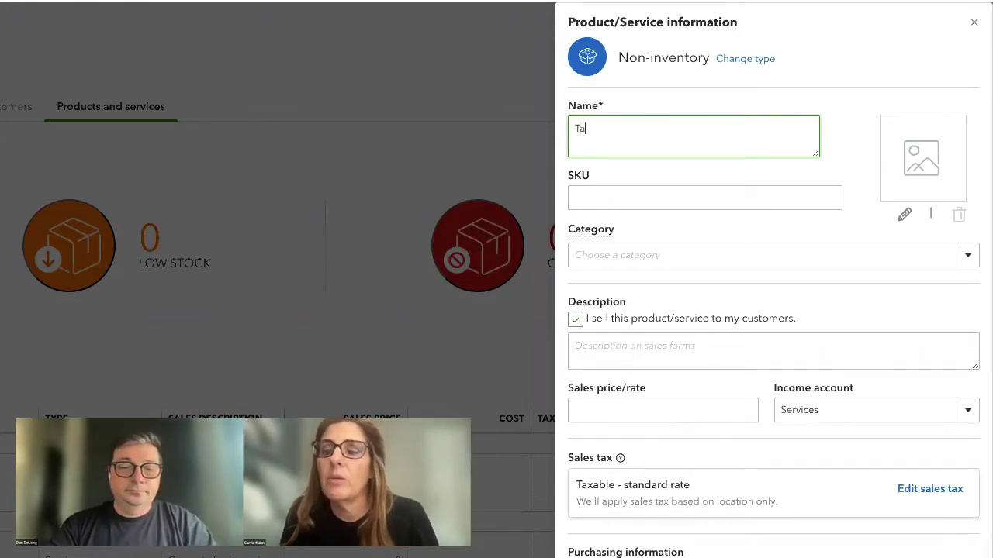
pyautogui.write('xable Sales')
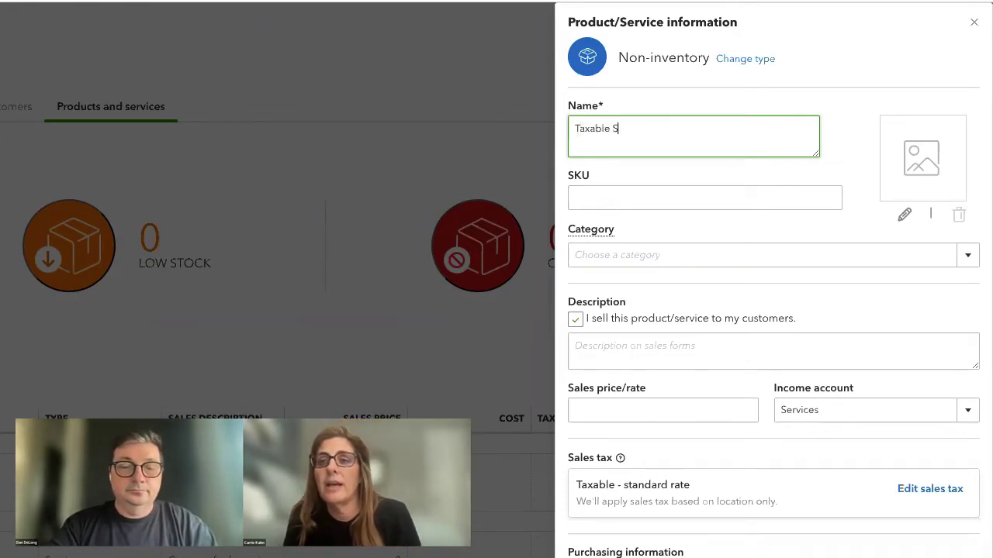
# Step: Copy the item's name, Taxable Sales, into its sales description
pyautogui.tripleClick(641, 129)
pyautogui.hotkey('ctrl', 'c')
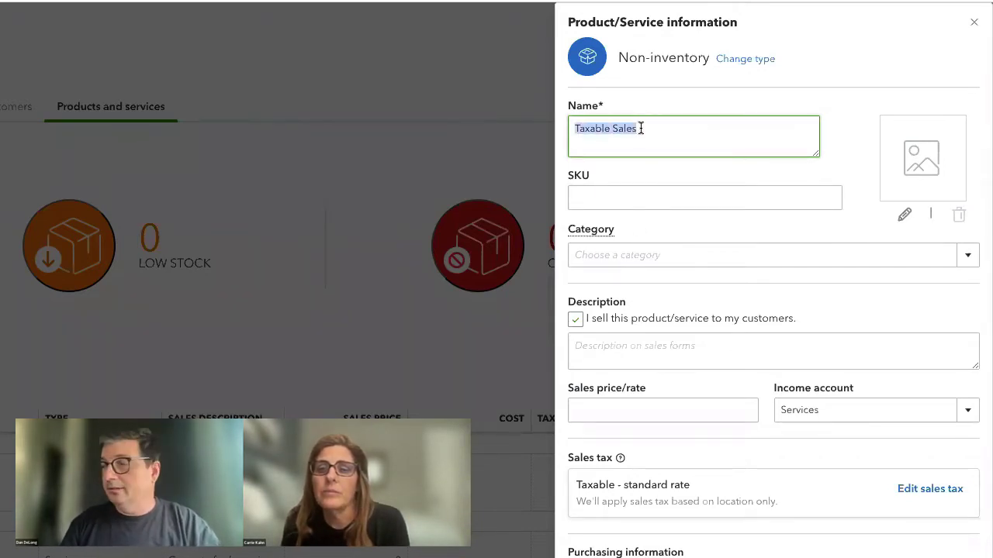
pyautogui.click(622, 345)
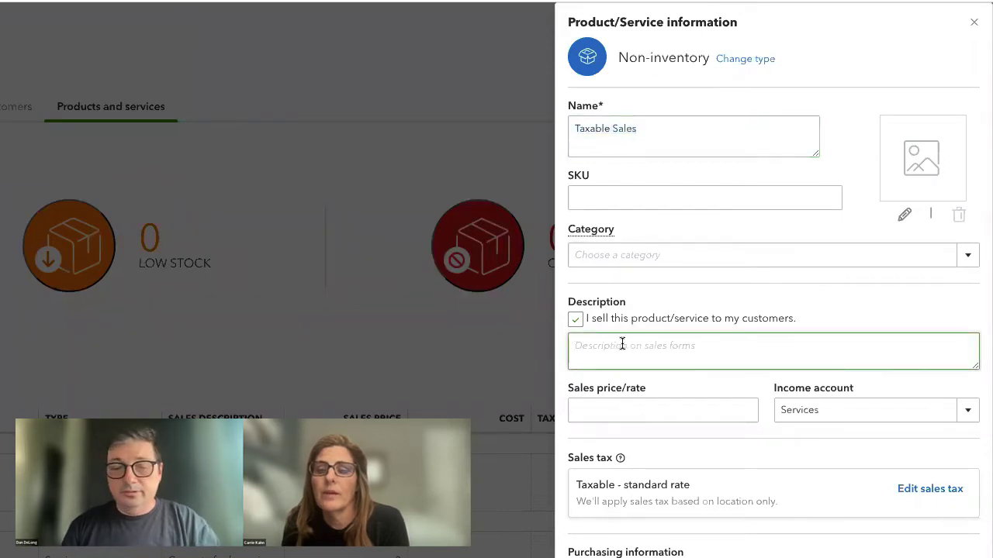
pyautogui.hotkey('ctrl', 'v')
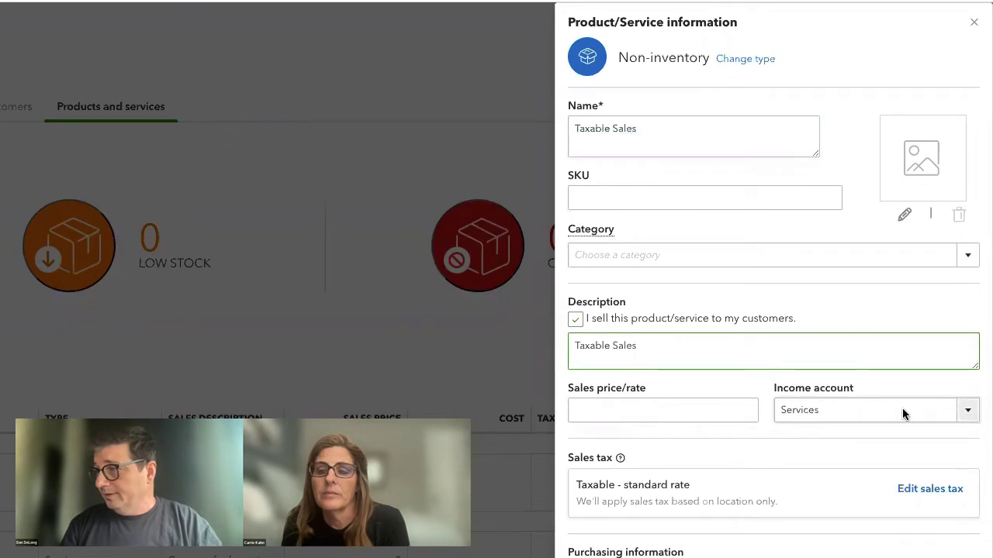
# Step: Set the Taxable Sales item's income account to Sales of Product Income and save the item
pyautogui.click(968, 409)
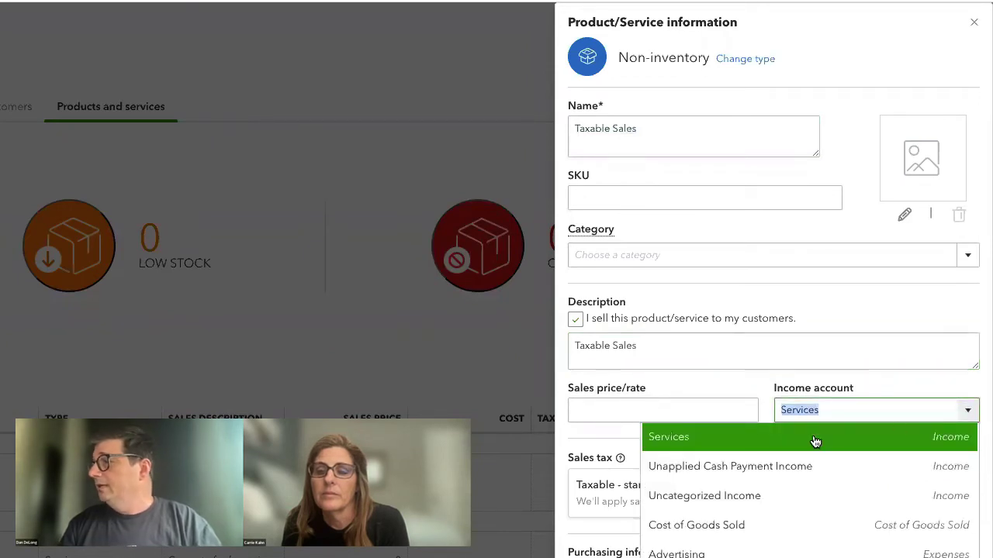
pyautogui.scroll(1, 776, 481)
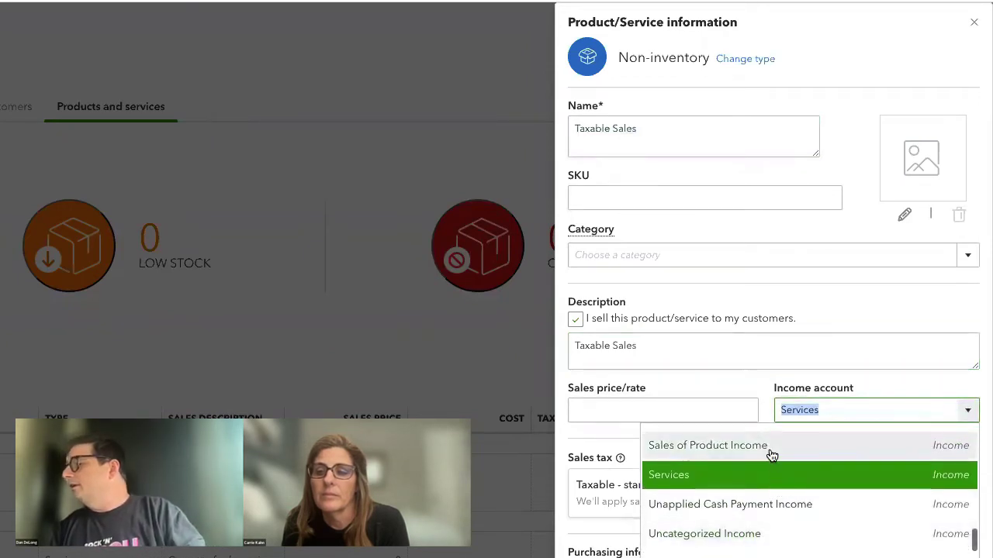
pyautogui.click(772, 450)
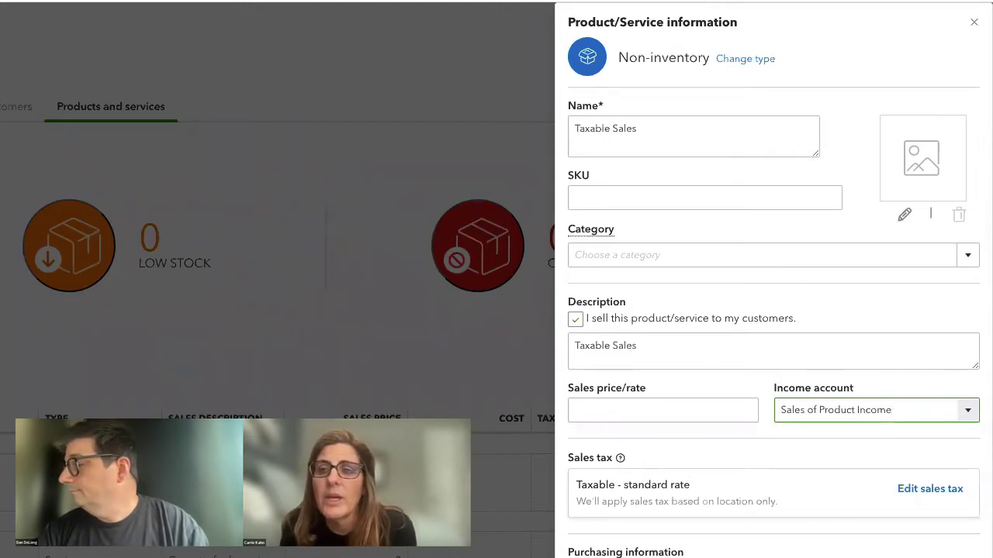
pyautogui.click(567, 541)
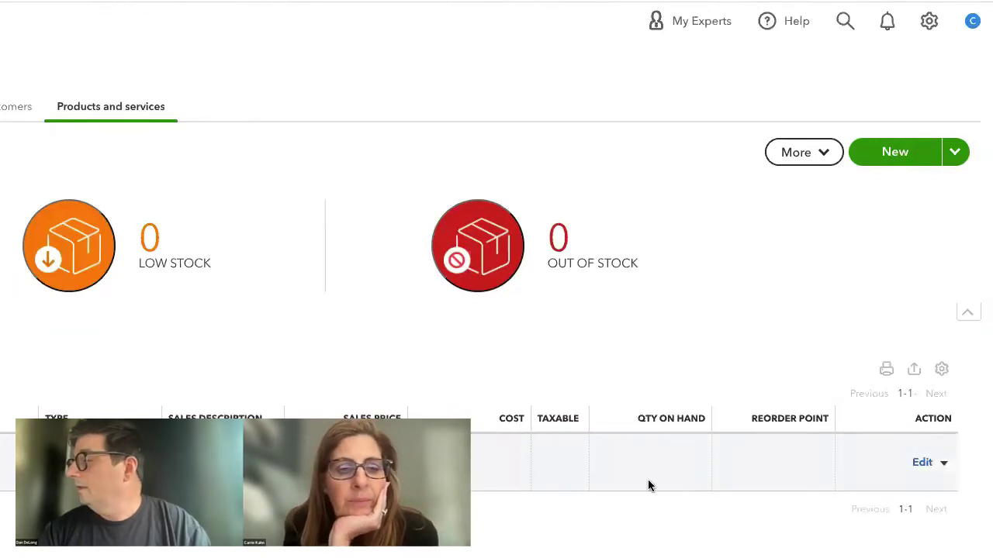
# Step: Duplicate the Taxable Sales item and name the duplicate Non Taxable Sales
pyautogui.click(943, 463)
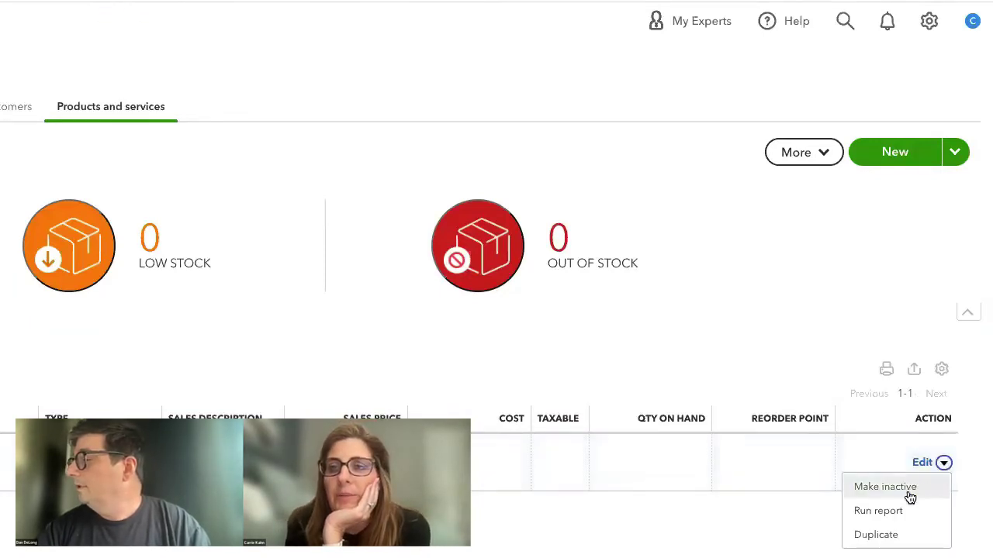
pyautogui.click(880, 534)
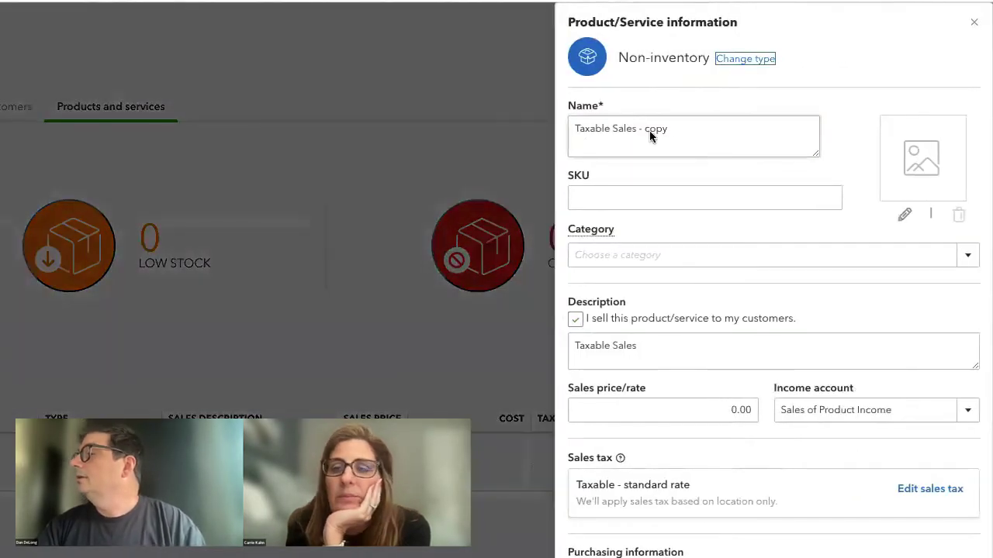
pyautogui.tripleClick(571, 130)
pyautogui.click(573, 130)
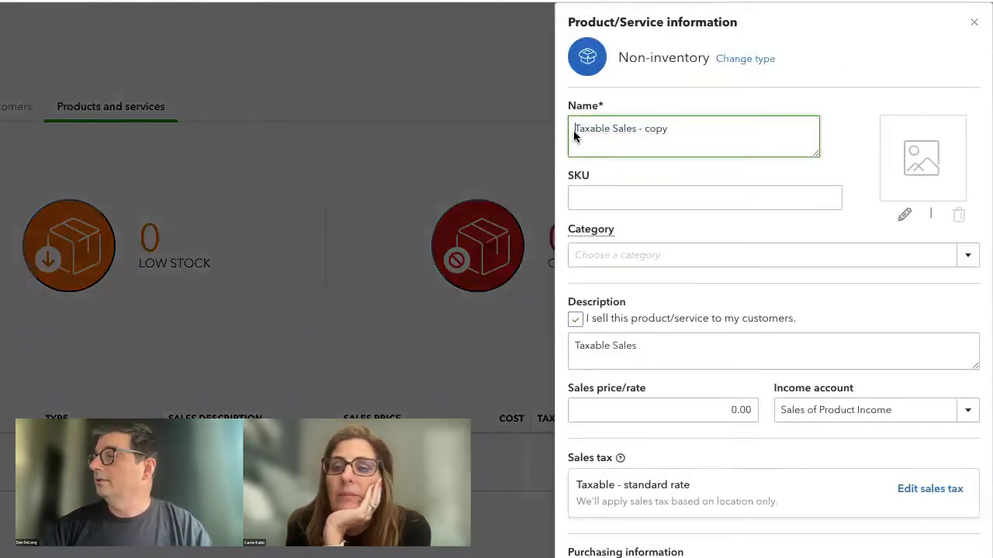
pyautogui.write('Non')
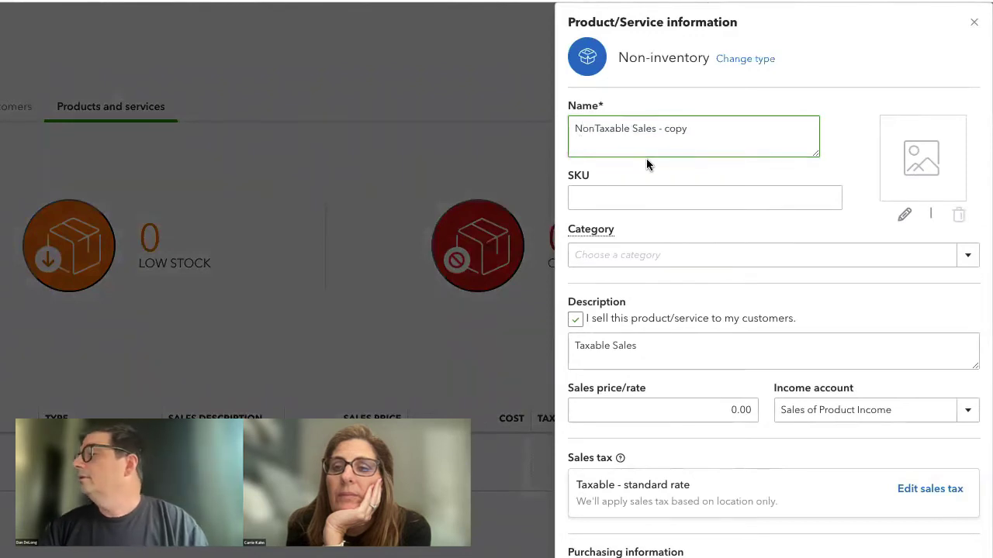
pyautogui.click(704, 132)
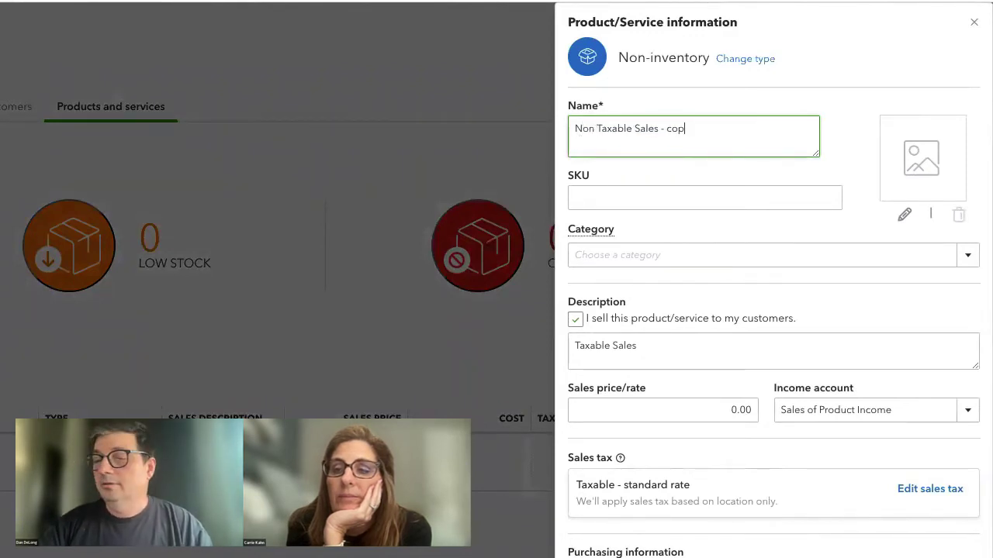
pyautogui.press('BackSpace')
pyautogui.press('BackSpace')
pyautogui.press('BackSpace')
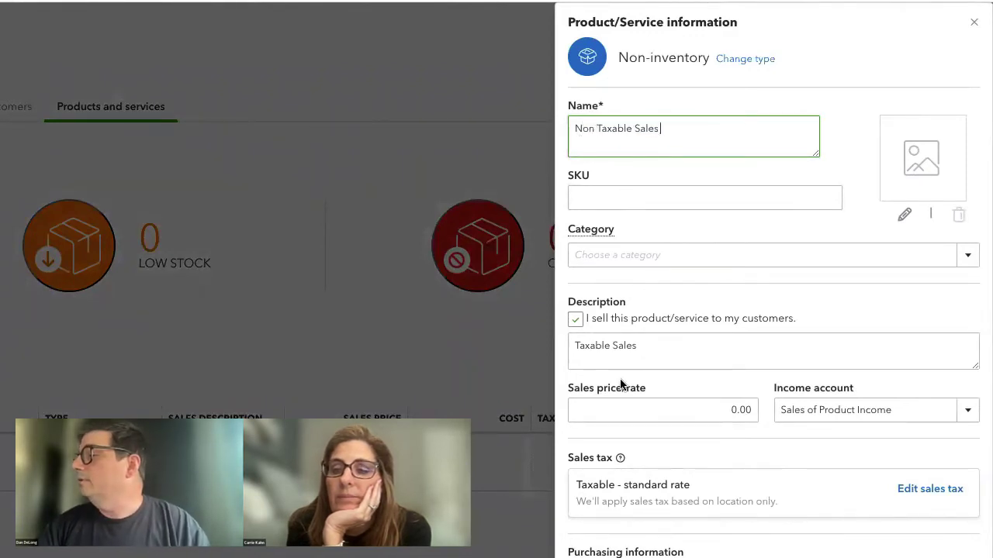
# Step: Change the duplicate's description to Non Taxable Sales and expand the additional choices for its sales tax category
pyautogui.tripleClick(574, 345)
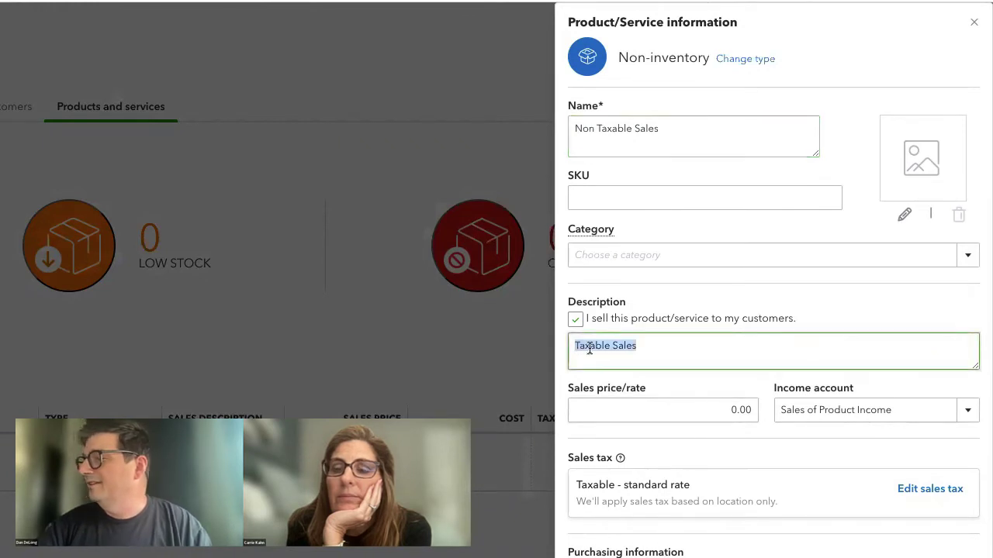
pyautogui.click(576, 346)
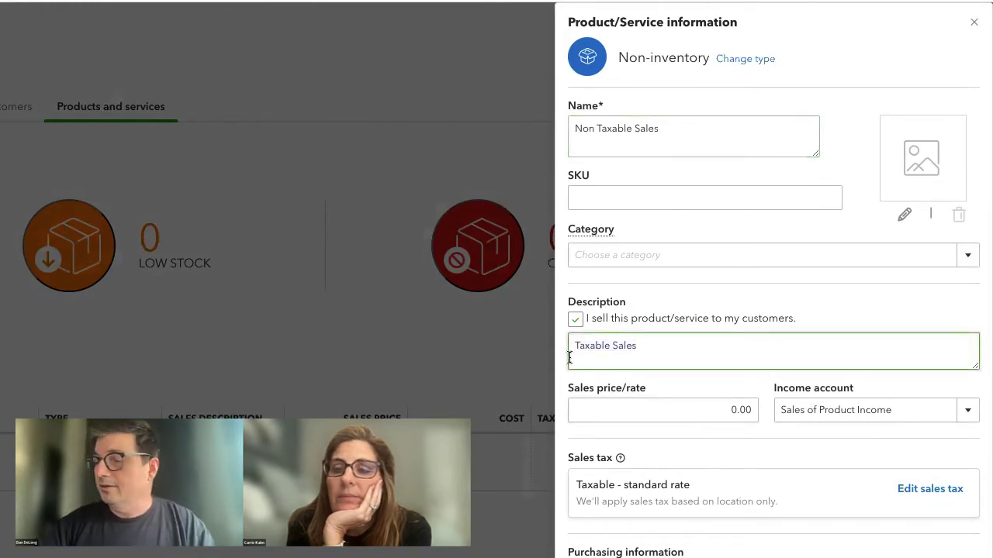
pyautogui.write('Non')
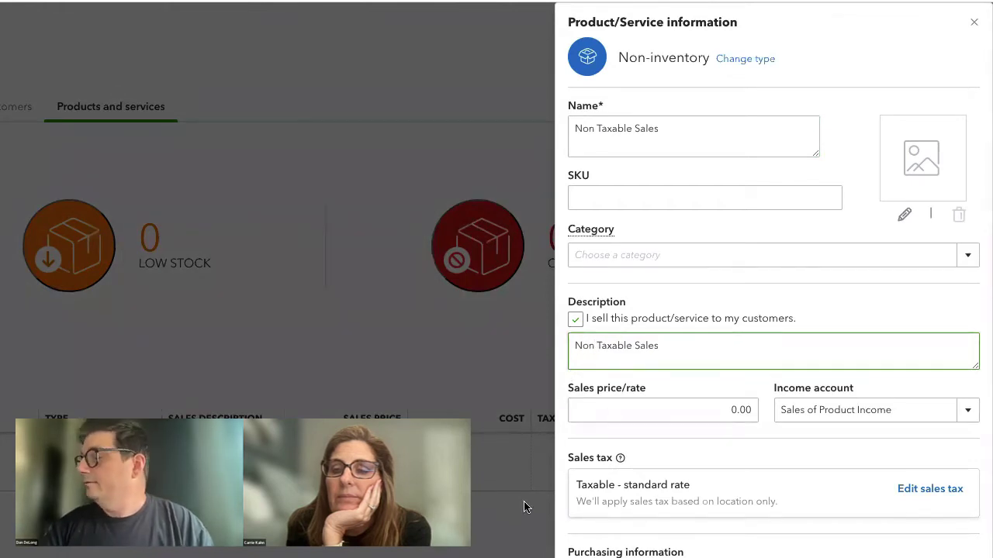
pyautogui.click(919, 488)
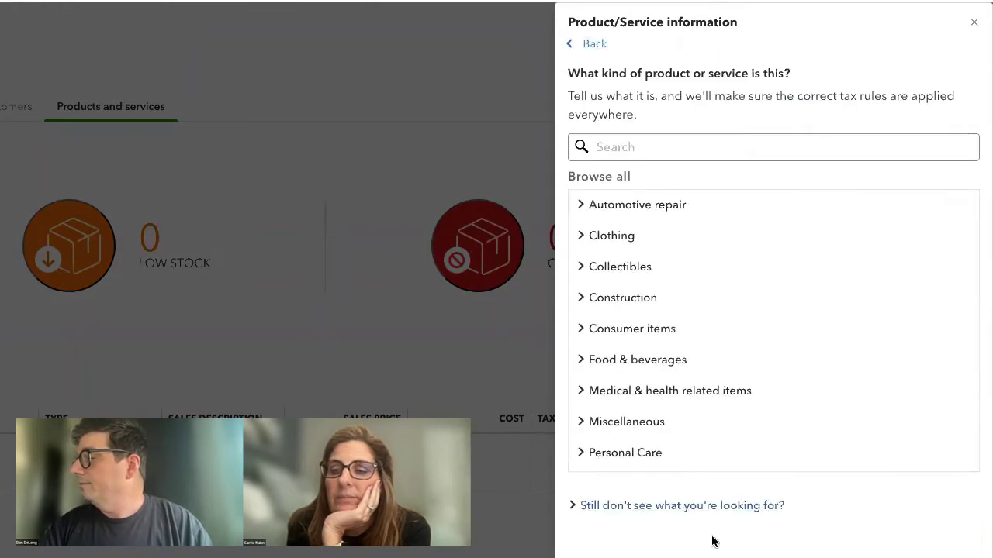
pyautogui.click(680, 509)
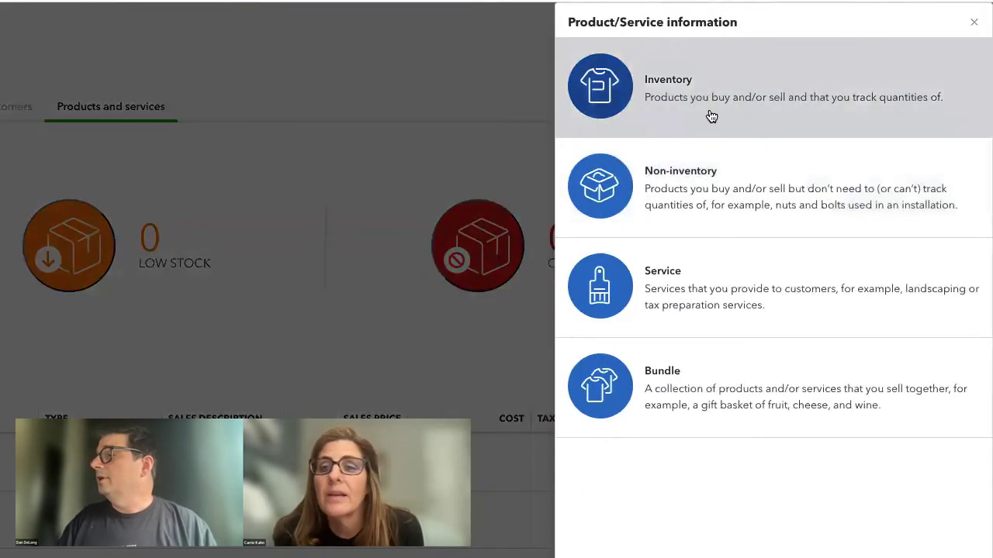
# Step: Create a non-inventory item named Cash Received with Undeposited Funds as its income account
pyautogui.click(707, 180)
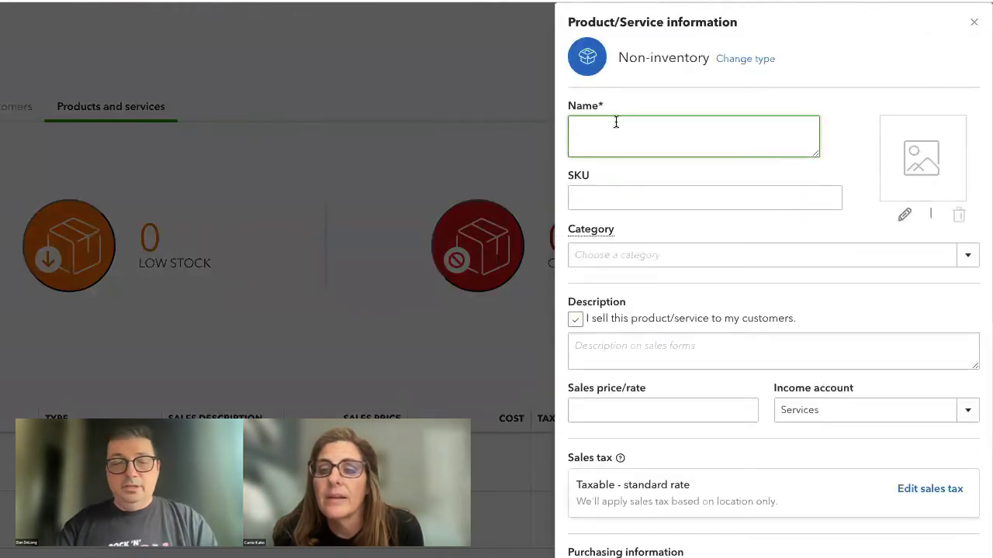
pyautogui.write('Cash ')
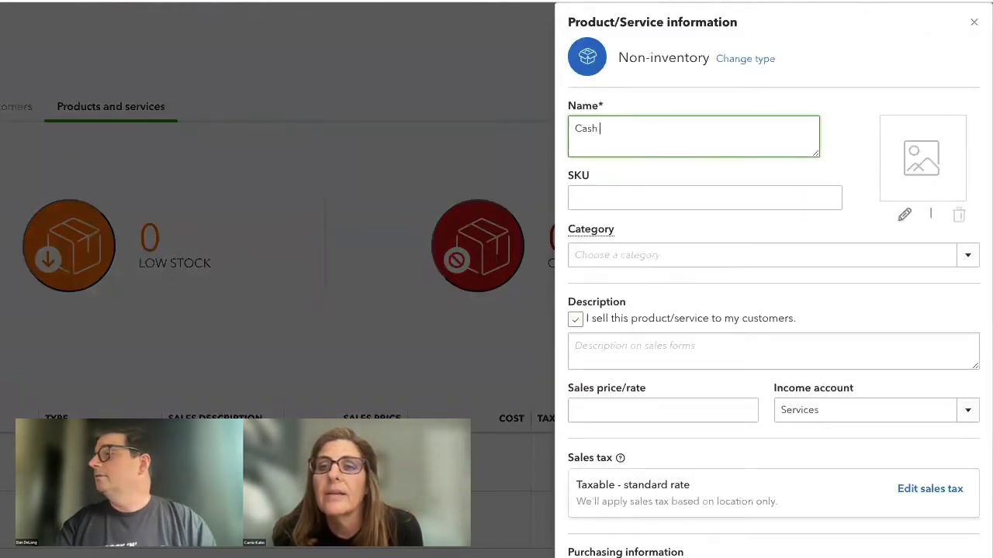
pyautogui.write('Received')
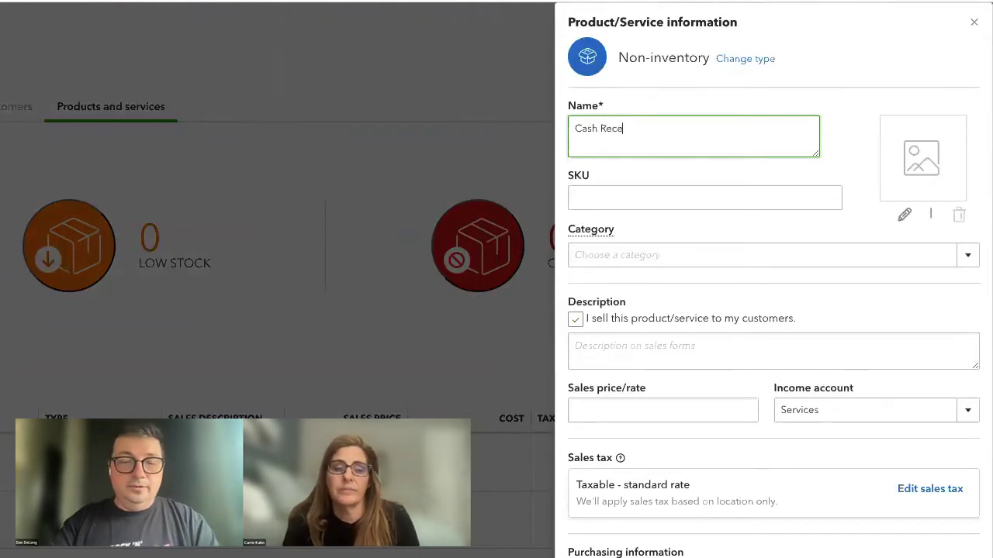
pyautogui.click(833, 413)
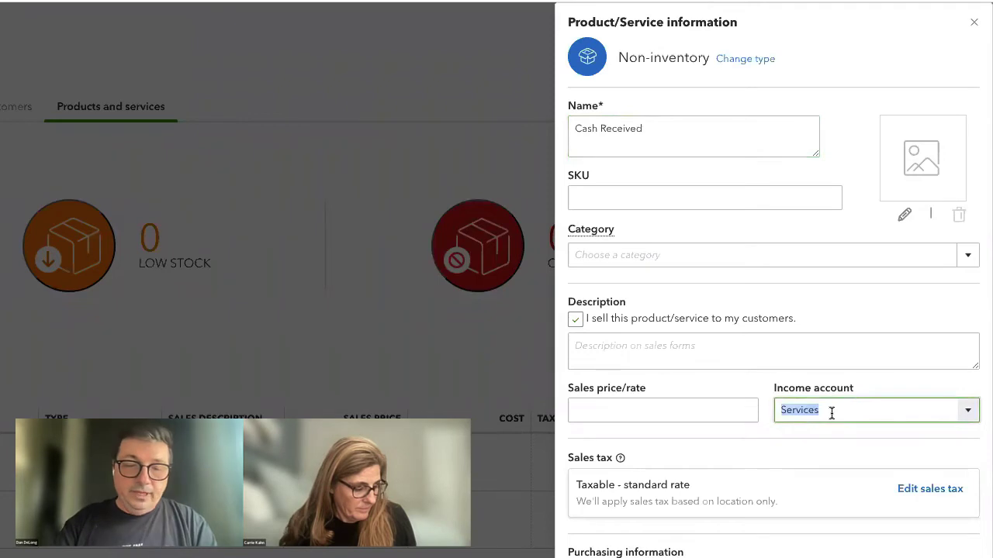
pyautogui.write('Uncategorized Asset')
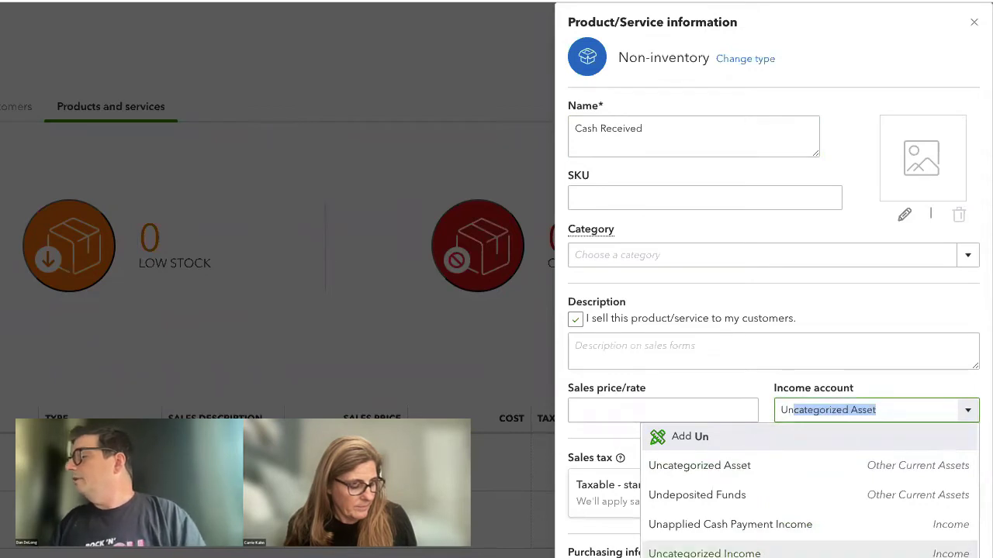
pyautogui.click(750, 496)
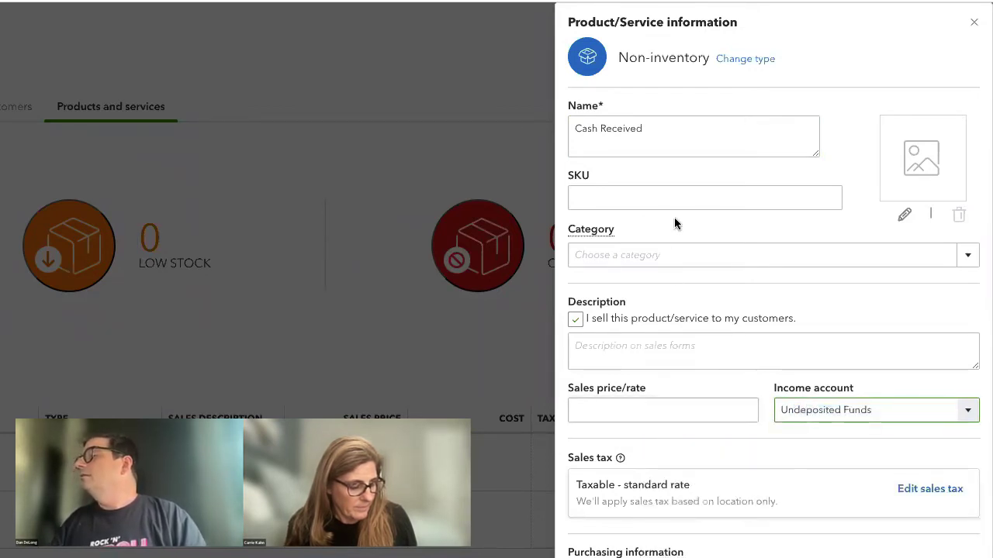
# Step: Copy the name Cash Received into the item's sales description and save the item
pyautogui.tripleClick(609, 137)
pyautogui.hotkey('ctrl', 'c')
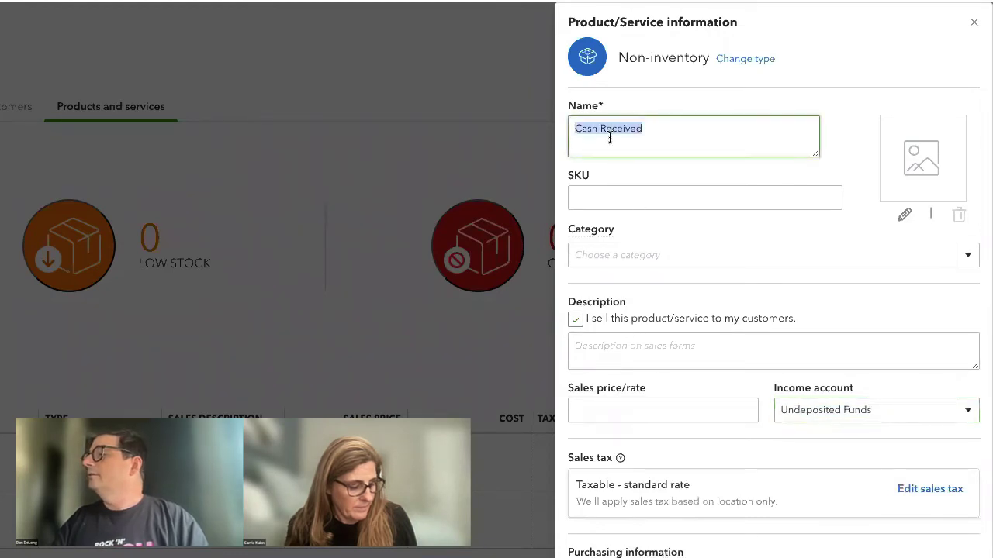
pyautogui.click(605, 345)
pyautogui.hotkey('ctrl', 'v')
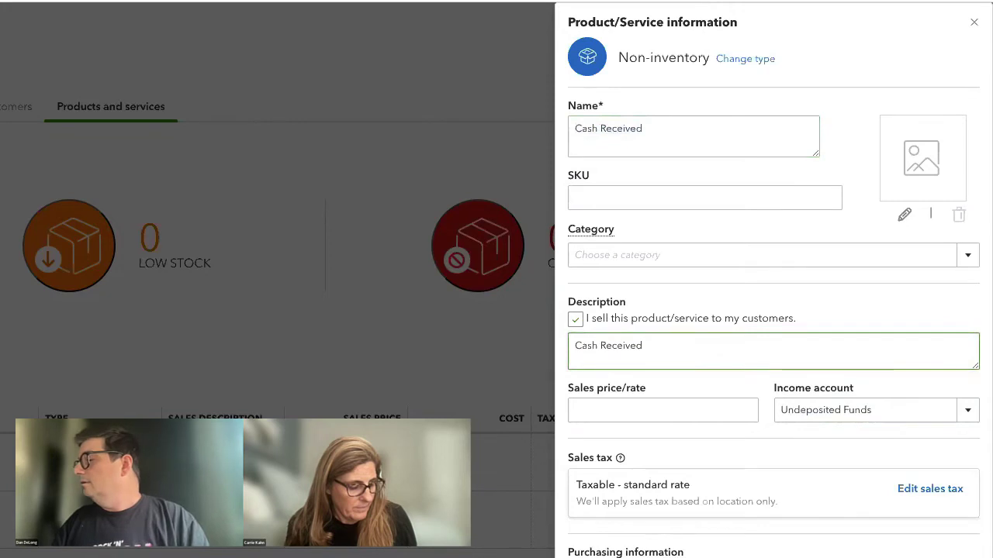
pyautogui.hotkey('ctrl', 'alt', 's')
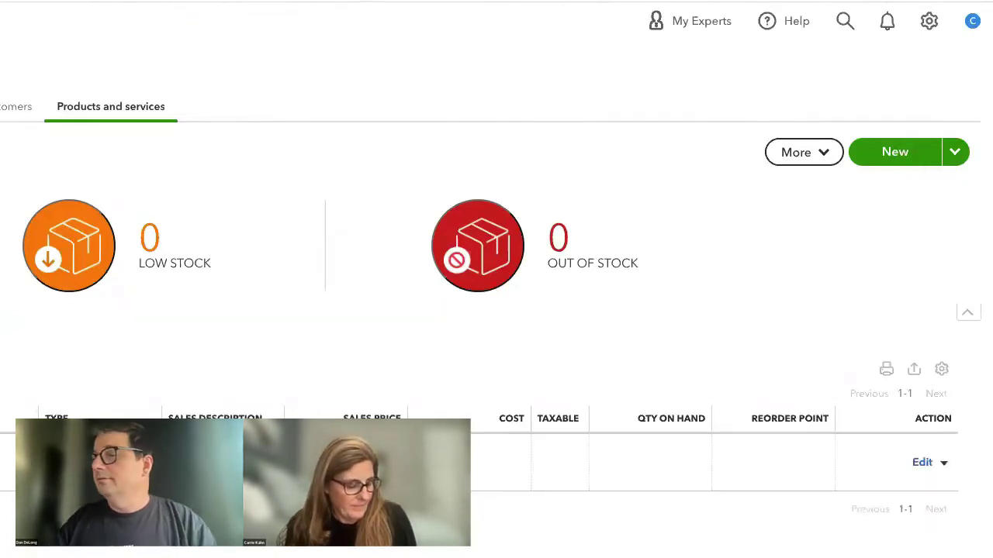
# Step: Duplicate the Cash Received item and remove the copy suffix from the duplicate's name
pyautogui.click(944, 465)
pyautogui.click(887, 533)
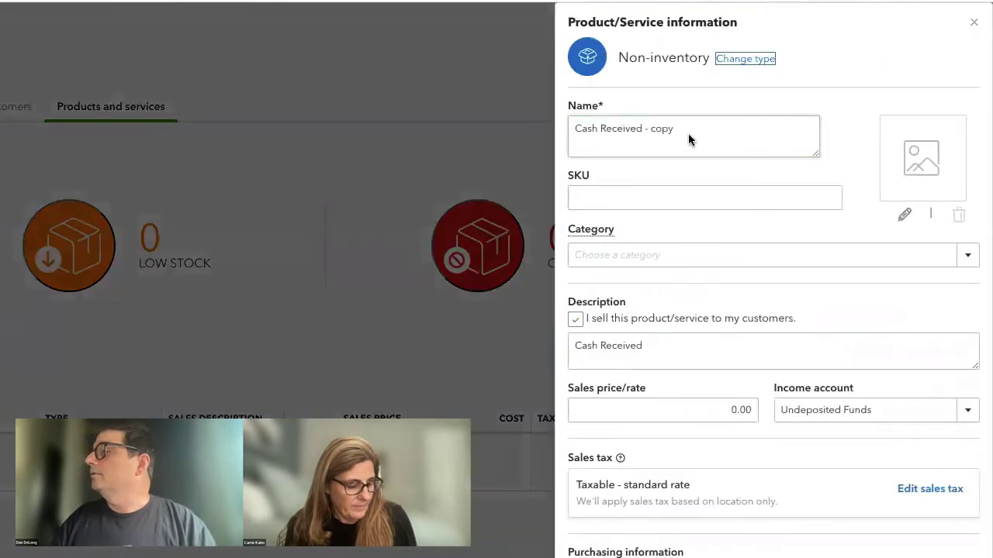
pyautogui.tripleClick(688, 134)
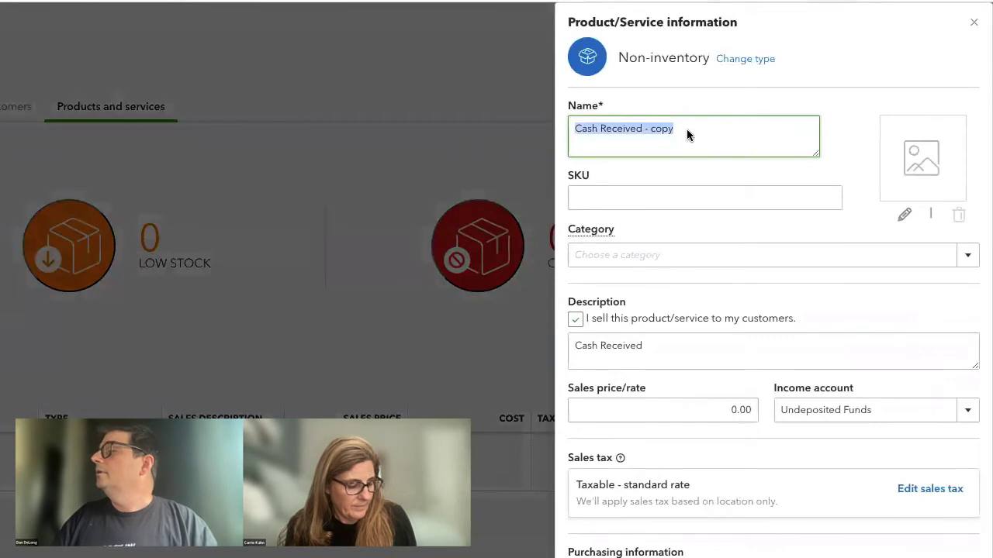
pyautogui.click(688, 133)
pyautogui.press('BackSpace')
pyautogui.press('BackSpace')
pyautogui.press('BackSpace')
pyautogui.press('BackSpace')
pyautogui.press('BackSpace')
pyautogui.press('BackSpace')
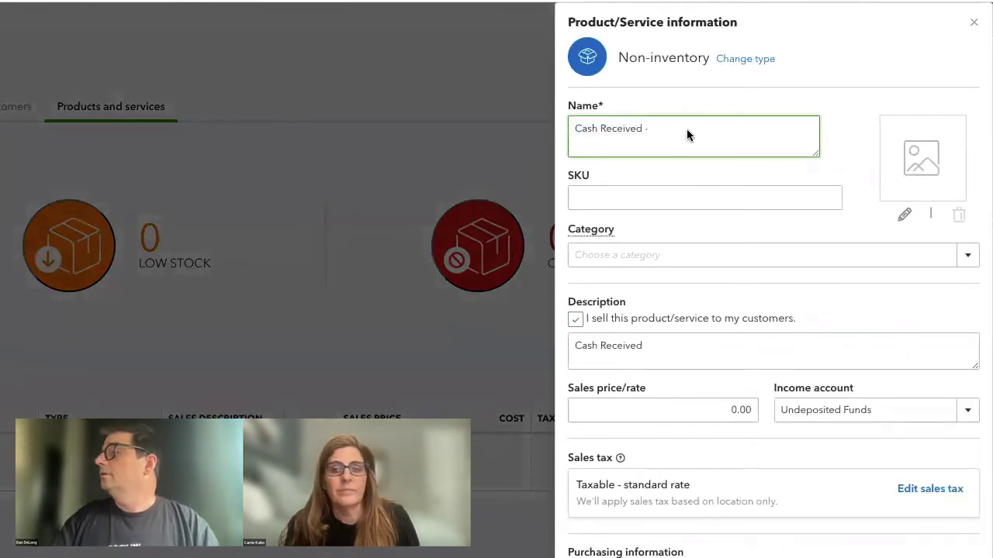
# Step: Rename the duplicated item Credit Card Received
pyautogui.doubleClick(595, 127)
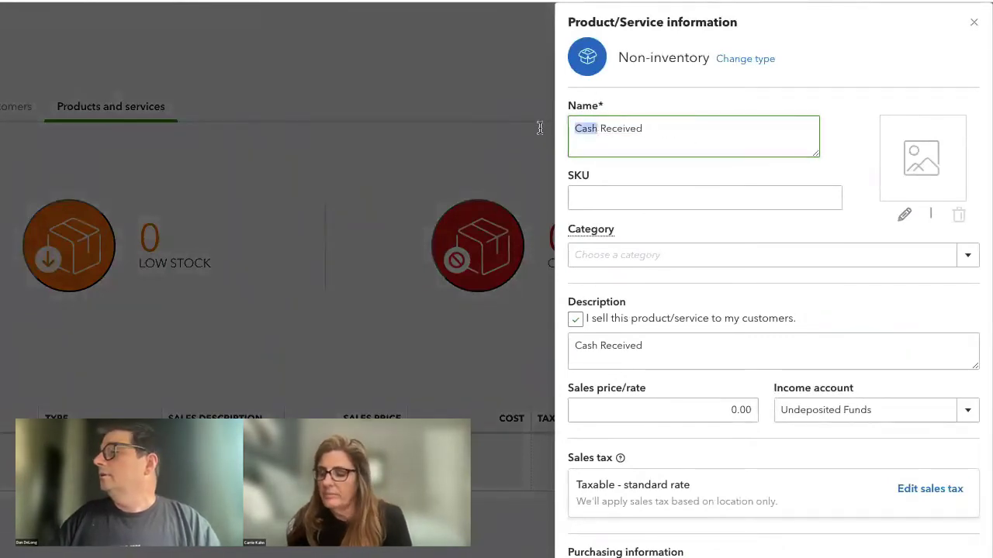
pyautogui.write('Credit')
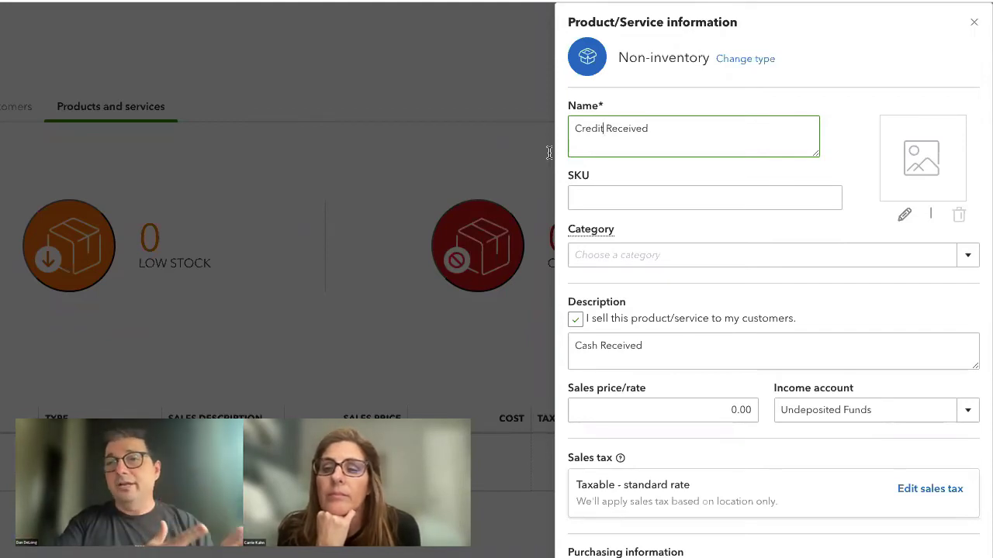
pyautogui.click(608, 133)
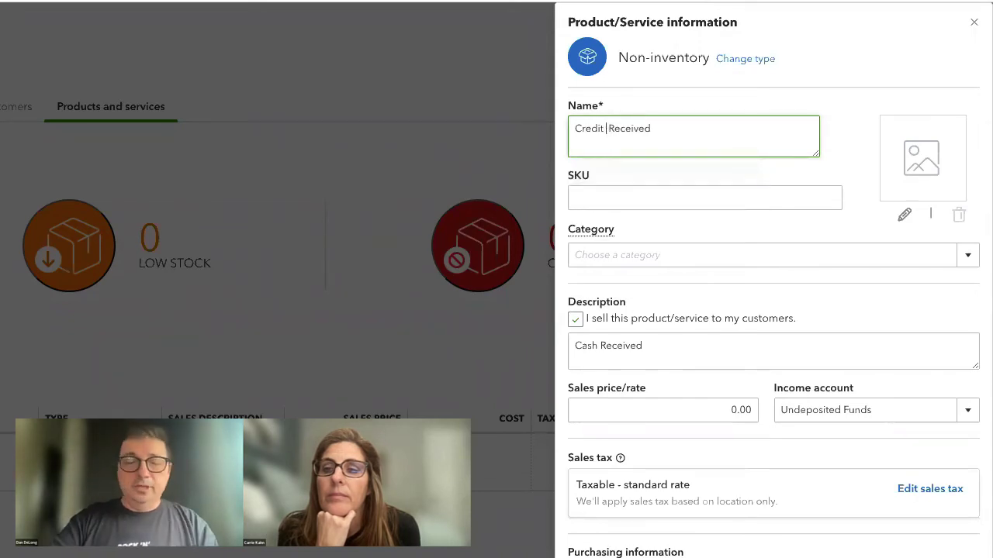
pyautogui.write('C ')
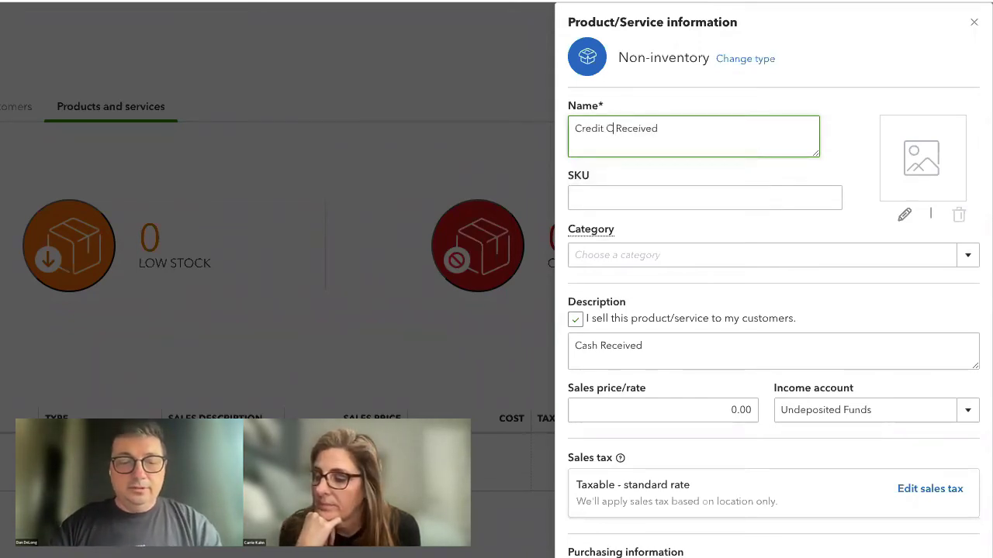
pyautogui.write('ard')
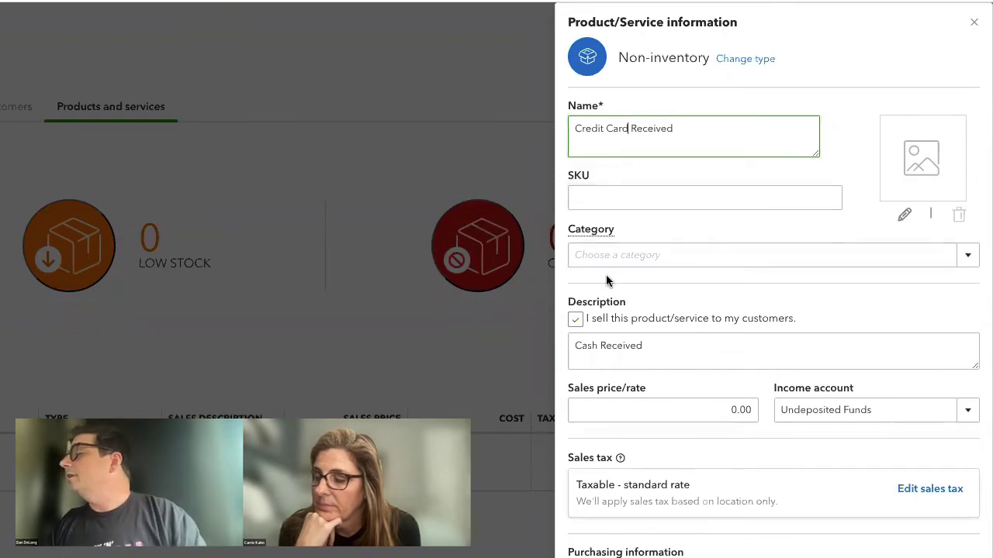
# Step: Change the duplicate's description to Cards Received and expand the additional choices for its sales tax category
pyautogui.doubleClick(598, 345)
pyautogui.write('Cards')
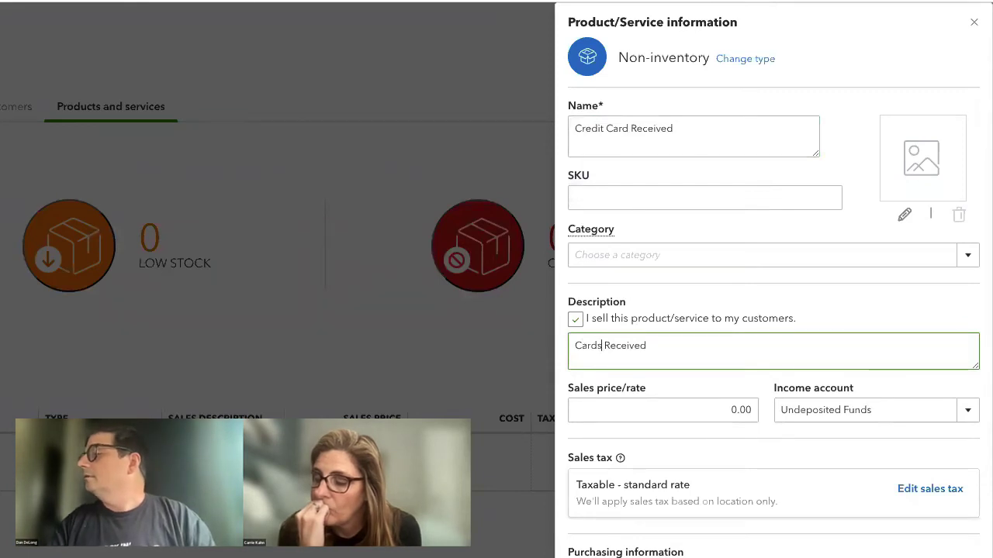
pyautogui.click(947, 490)
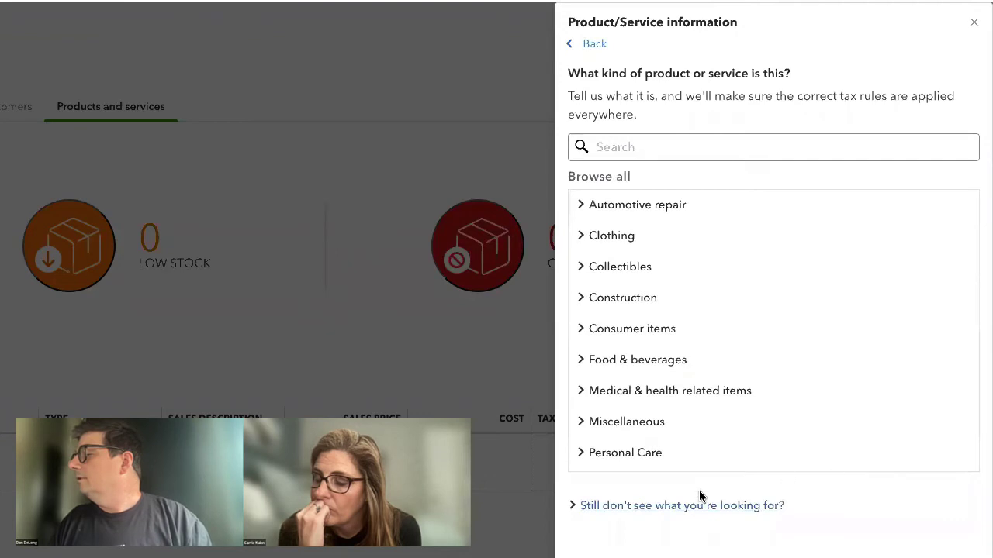
pyautogui.click(621, 505)
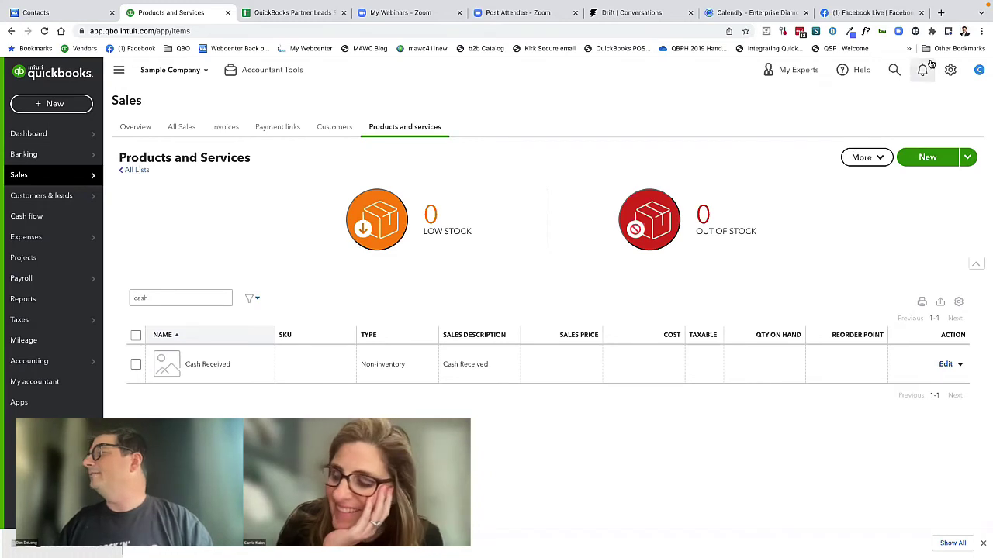
# Step: Start a new sales receipt and add Counter Sales as a new customer on it
pyautogui.click(55, 103)
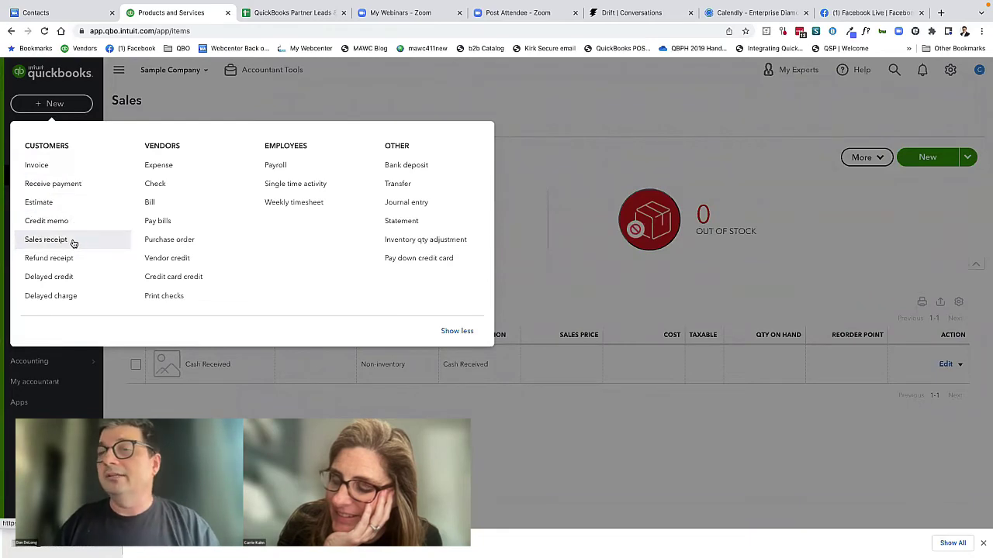
pyautogui.click(46, 240)
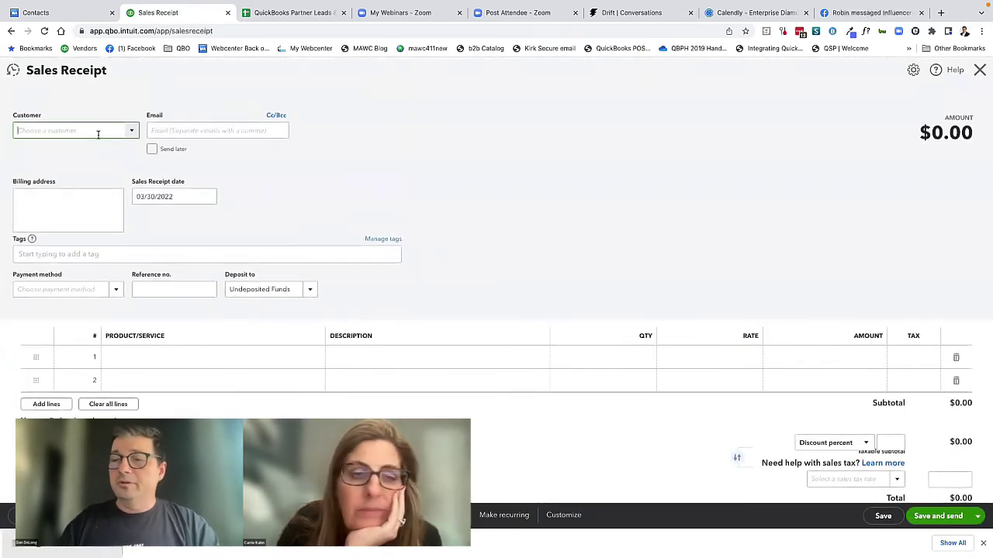
pyautogui.write('Counter Sales')
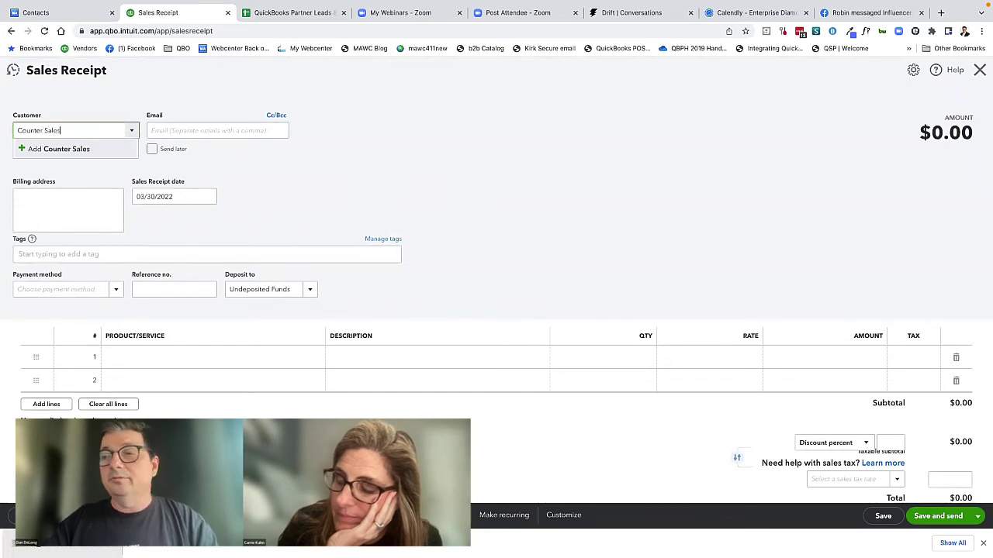
pyautogui.click(108, 149)
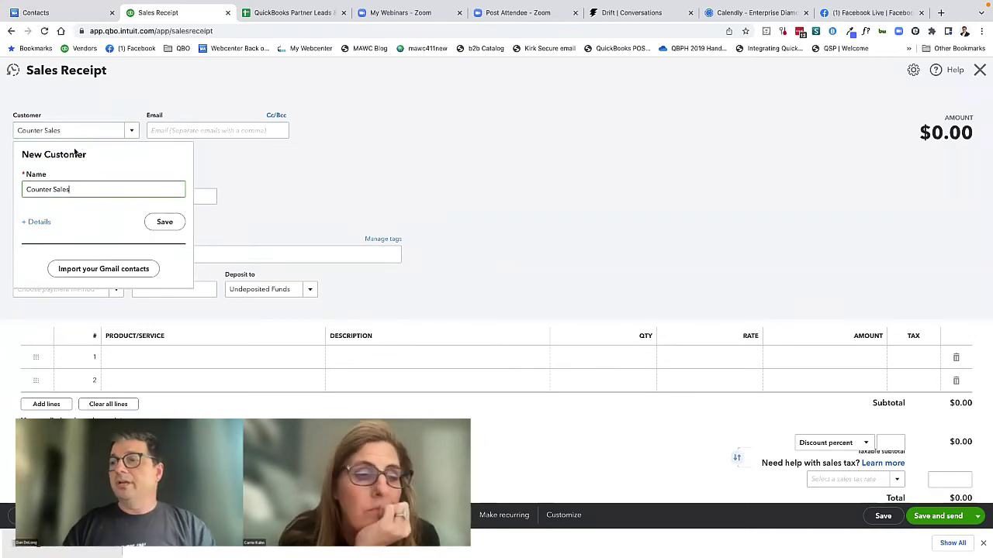
pyautogui.click(164, 222)
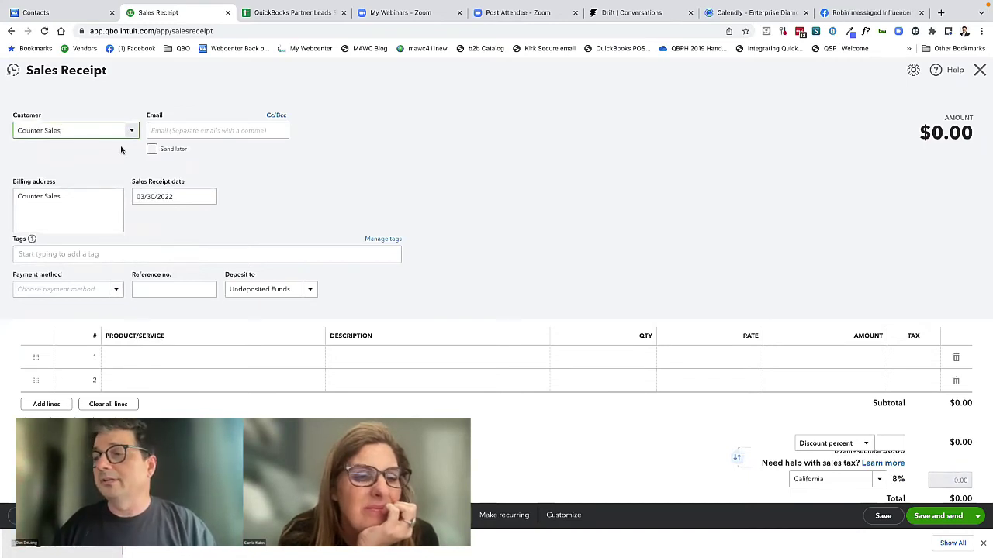
# Step: Enter Taxable Sales on the receipt's first line with a rate of 4,000
pyautogui.click(164, 356)
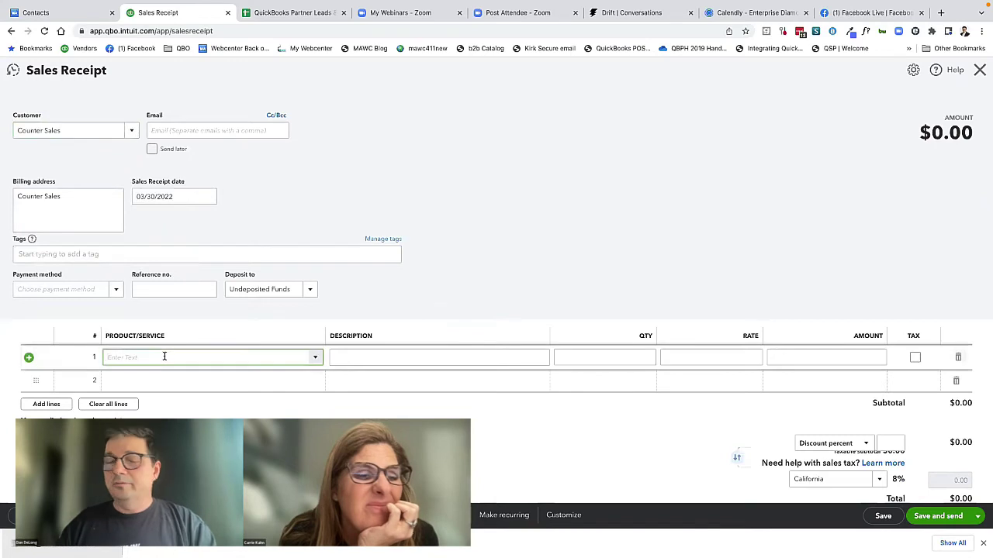
pyautogui.write('tax')
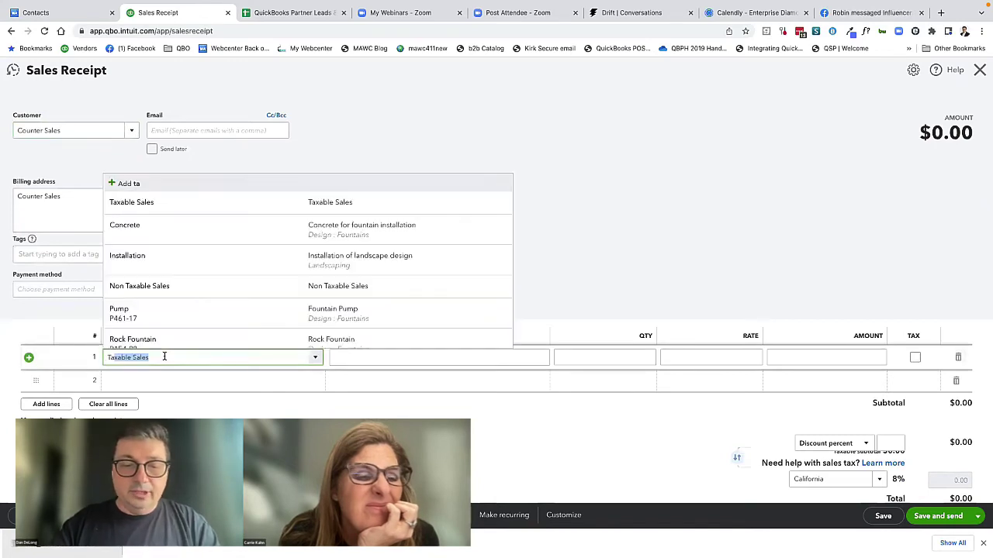
pyautogui.click(155, 390)
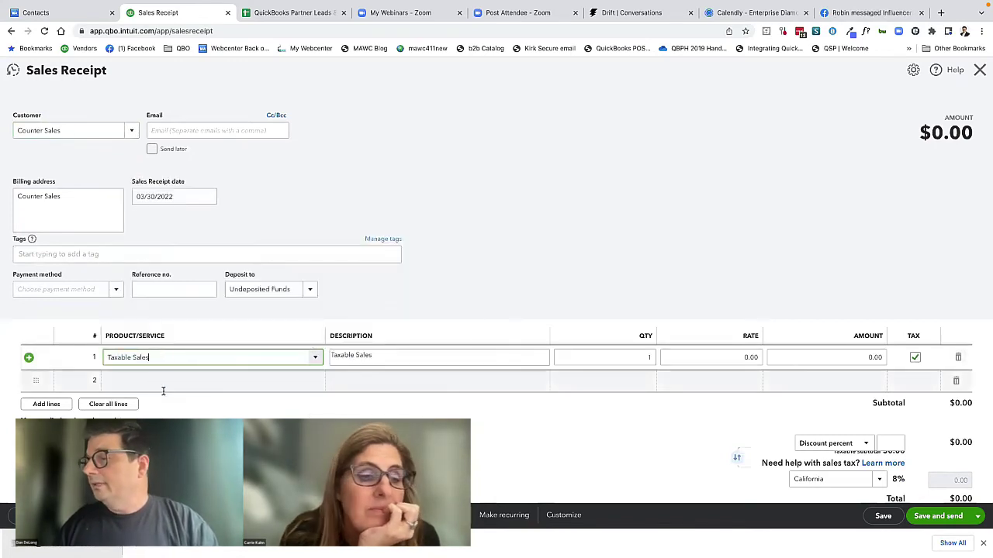
pyautogui.click(724, 359)
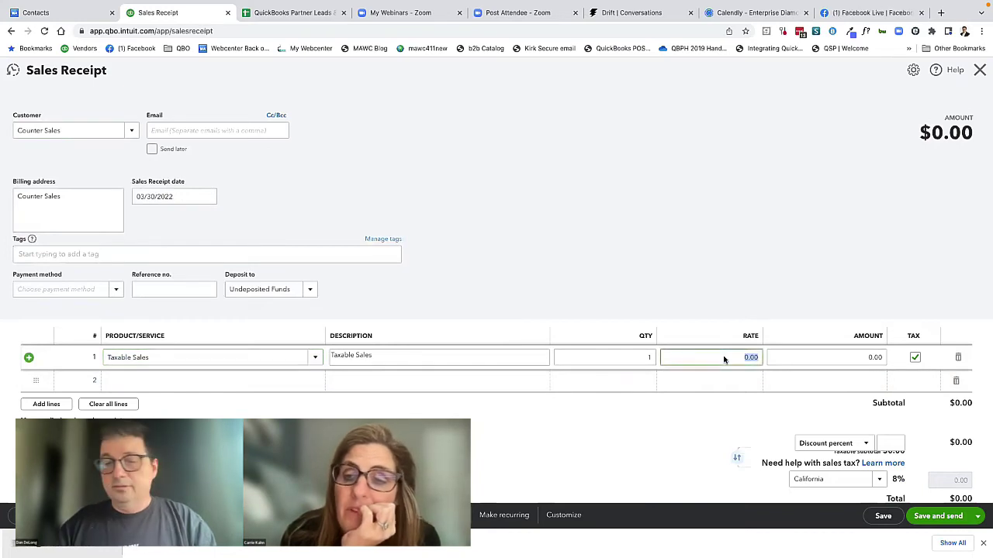
pyautogui.write('40')
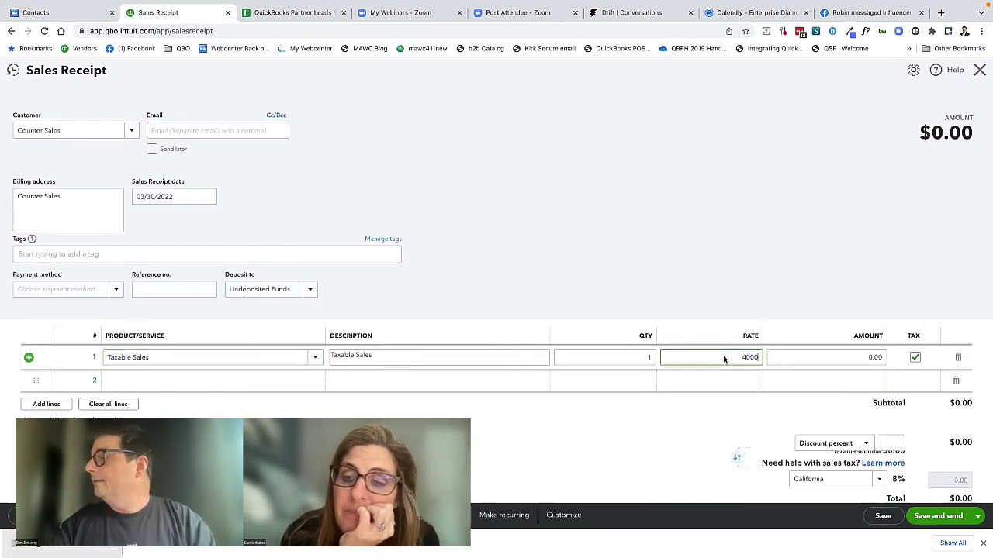
pyautogui.press('Tab')
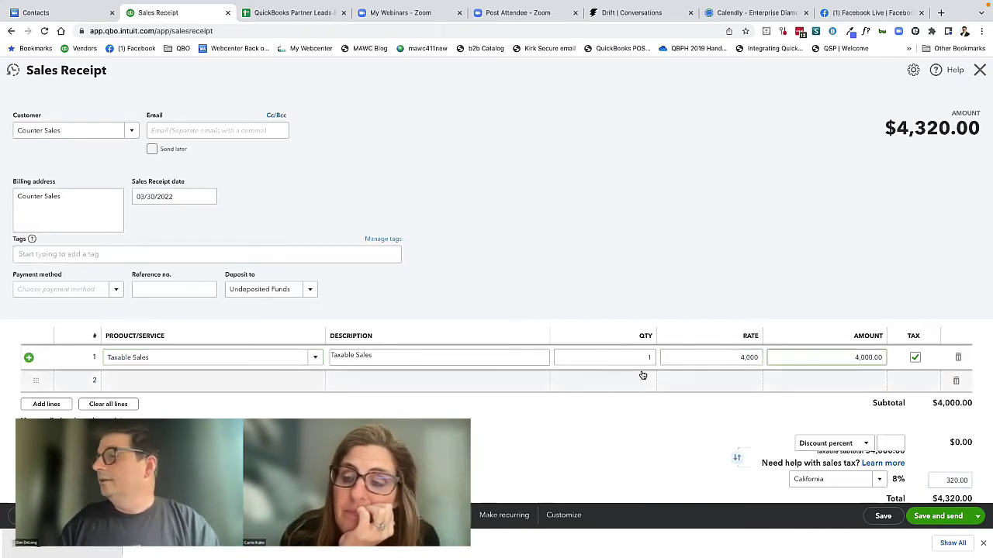
# Step: Enter Non Taxable Sales on the receipt's second line with a rate of 1,000
pyautogui.click(240, 380)
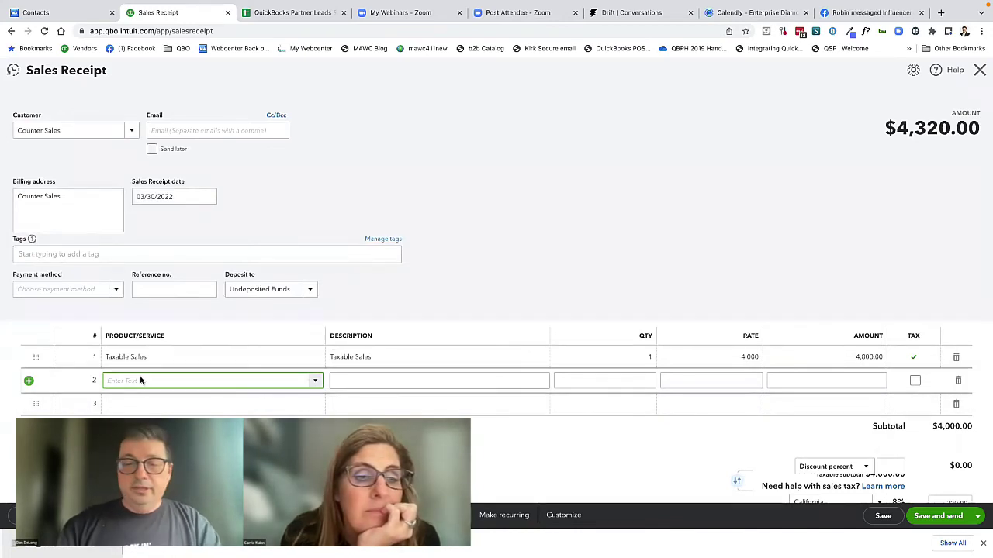
pyautogui.write('non')
pyautogui.click(132, 417)
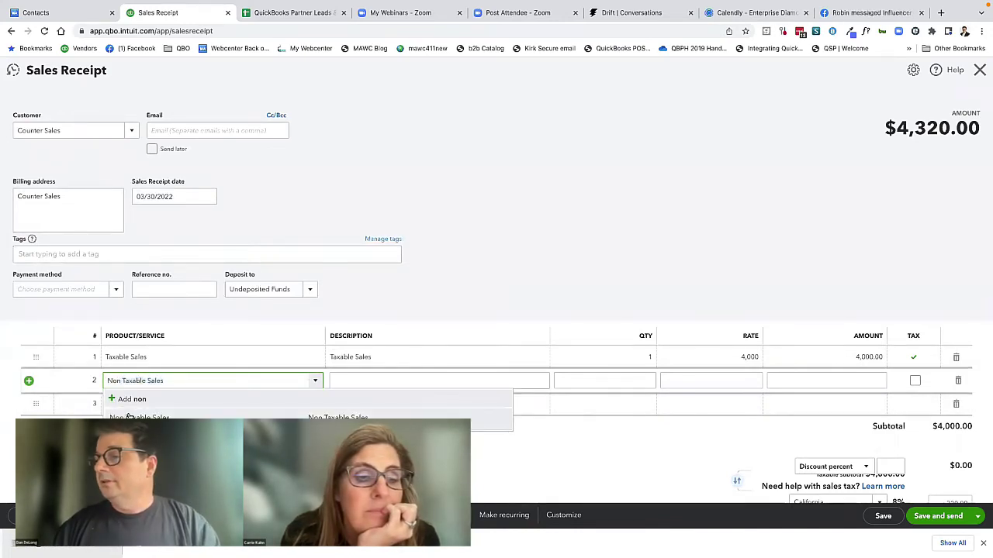
pyautogui.click(712, 378)
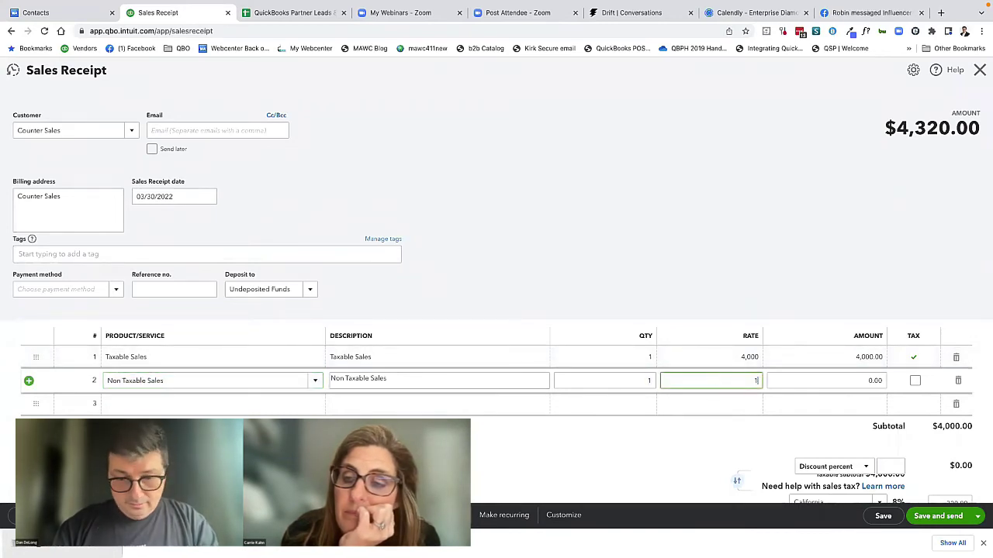
pyautogui.write('1000')
pyautogui.press('Tab')
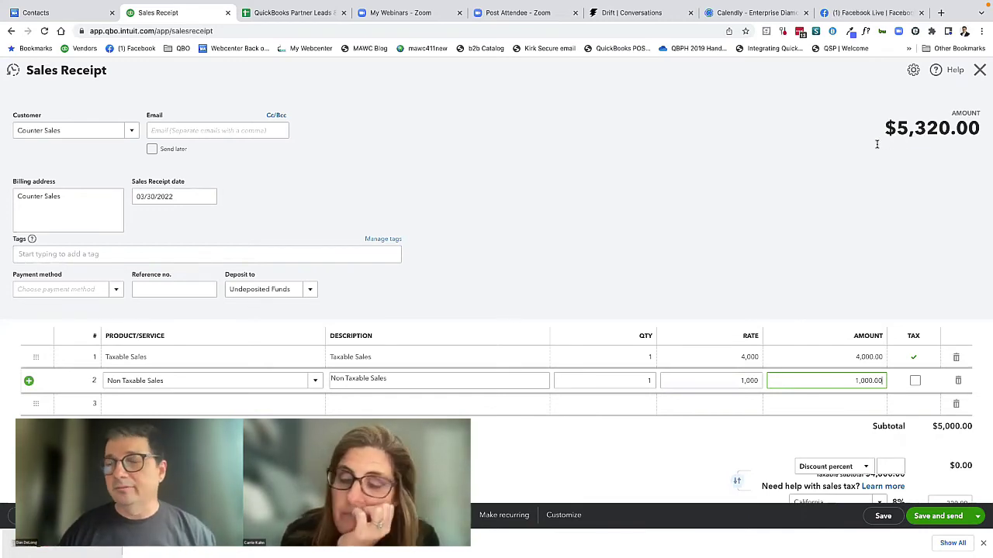
# Step: Enter Cash Received on the receipt's third line with a rate of 2,660
pyautogui.scroll(-1, 877, 143)
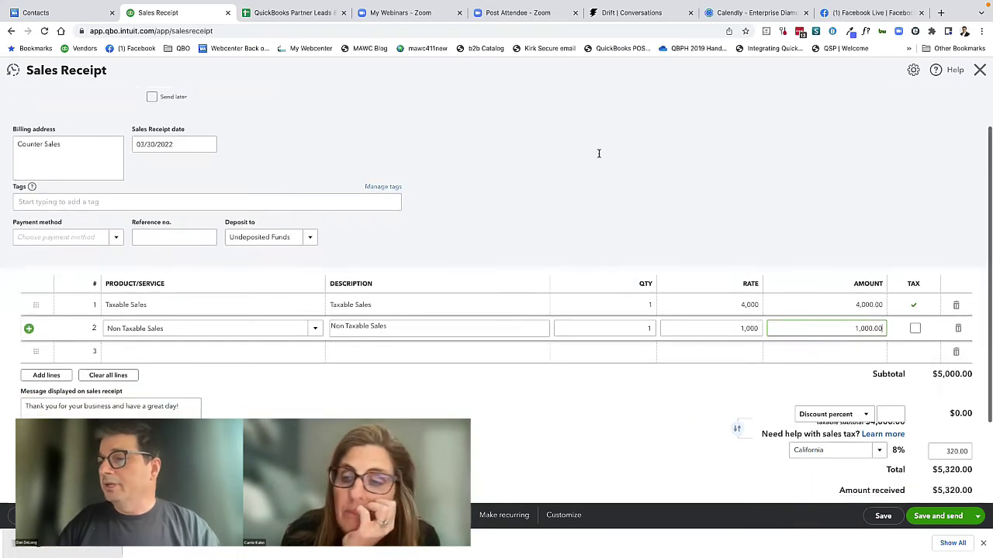
pyautogui.click(247, 351)
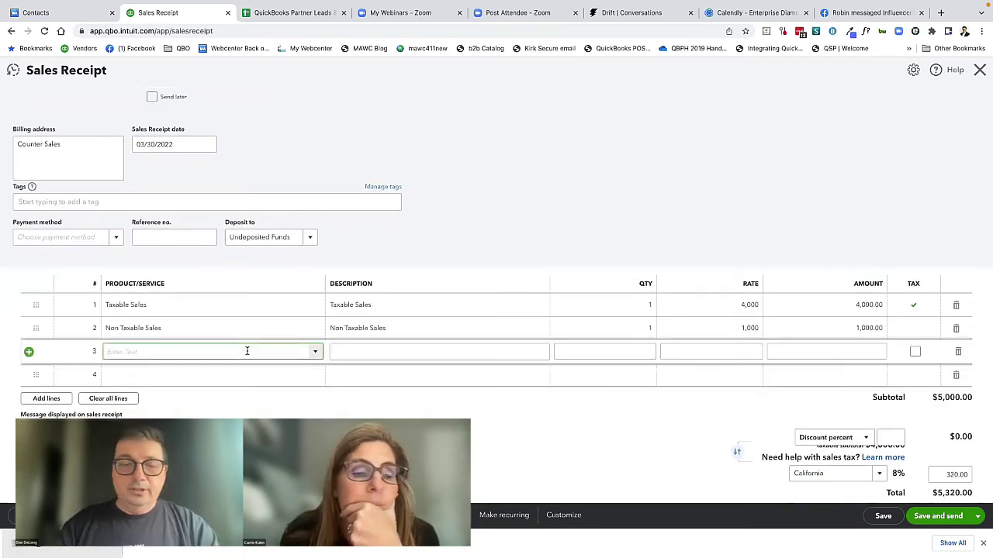
pyautogui.write('cash')
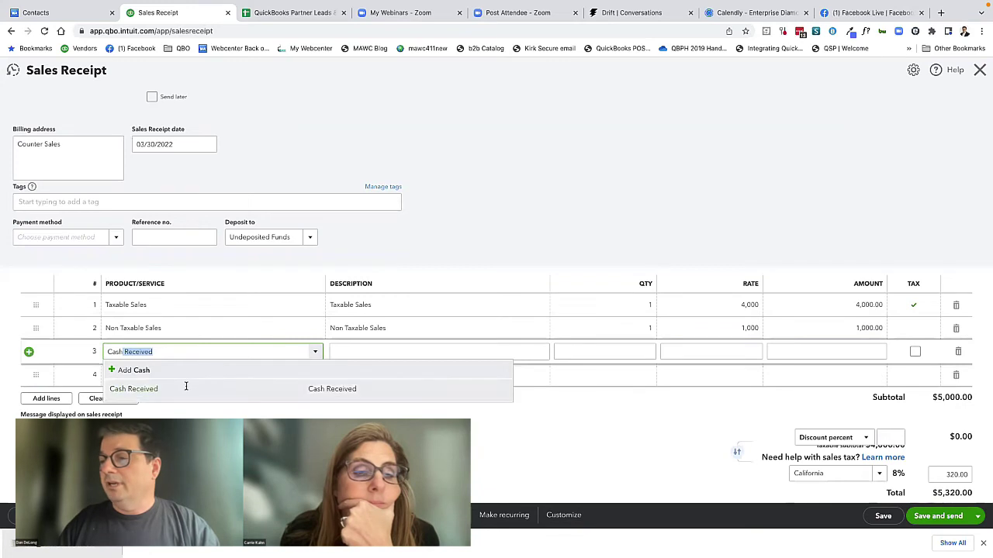
pyautogui.click(186, 388)
pyautogui.click(705, 350)
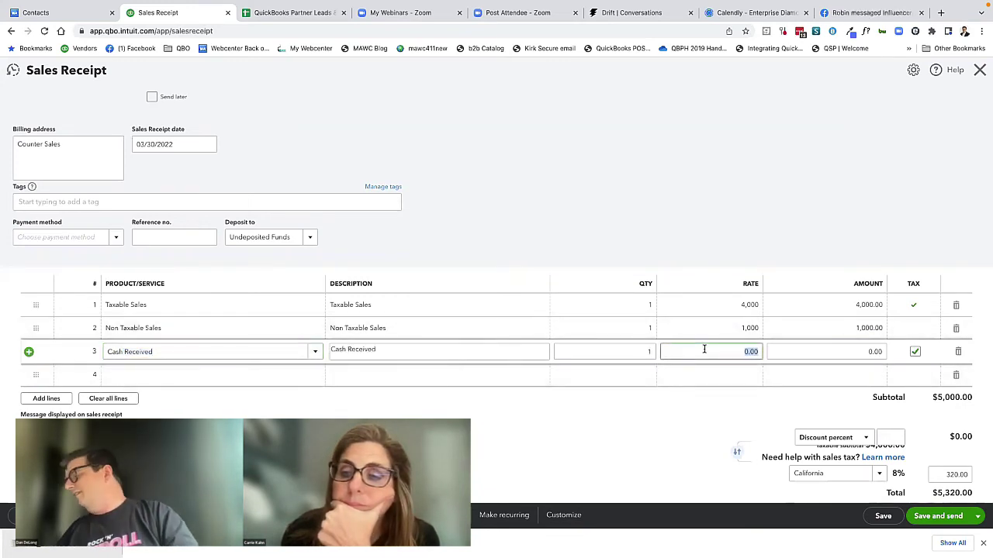
pyautogui.write('2')
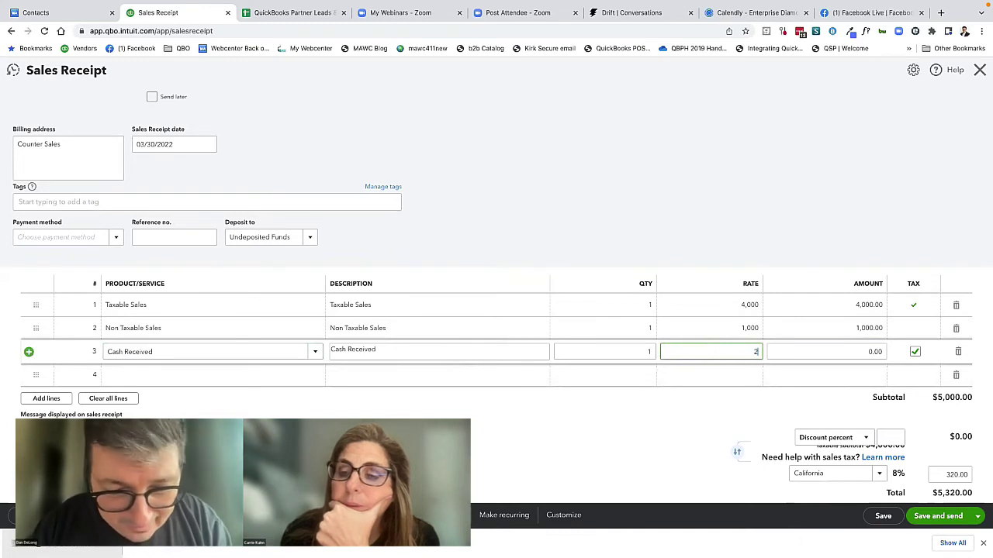
pyautogui.write('60')
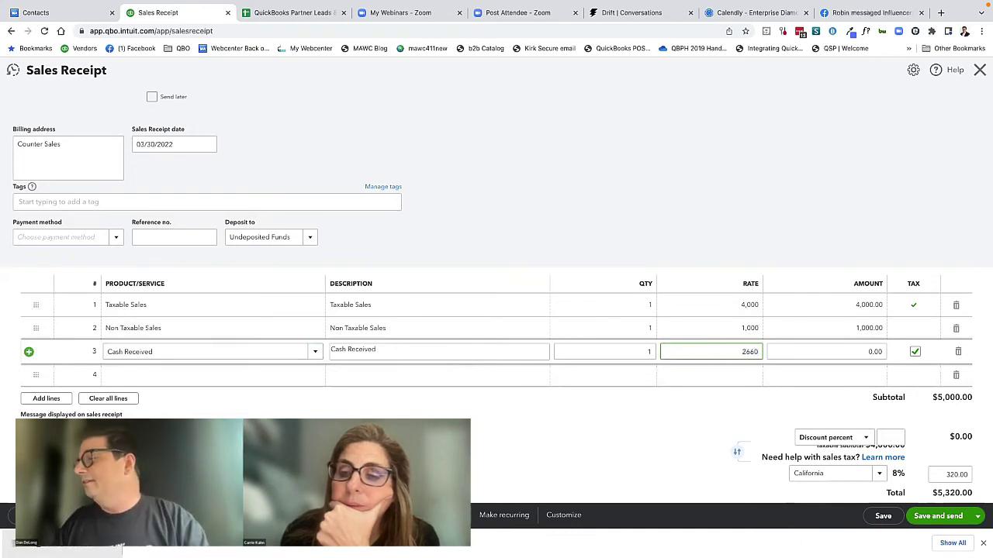
pyautogui.press('Tab')
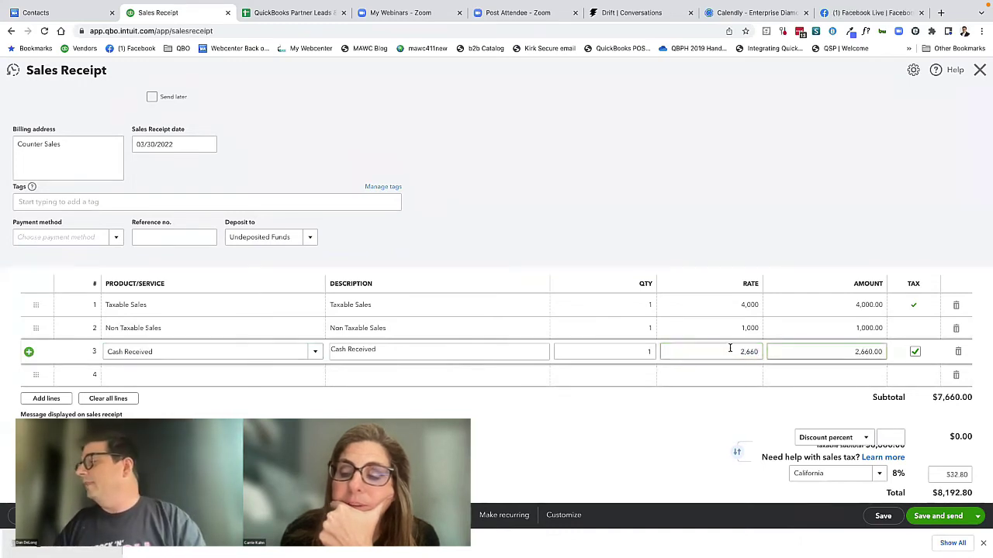
# Step: Make the Cash Received line negative at -2,660 and remove sales tax from that line
pyautogui.click(851, 356)
pyautogui.write('-')
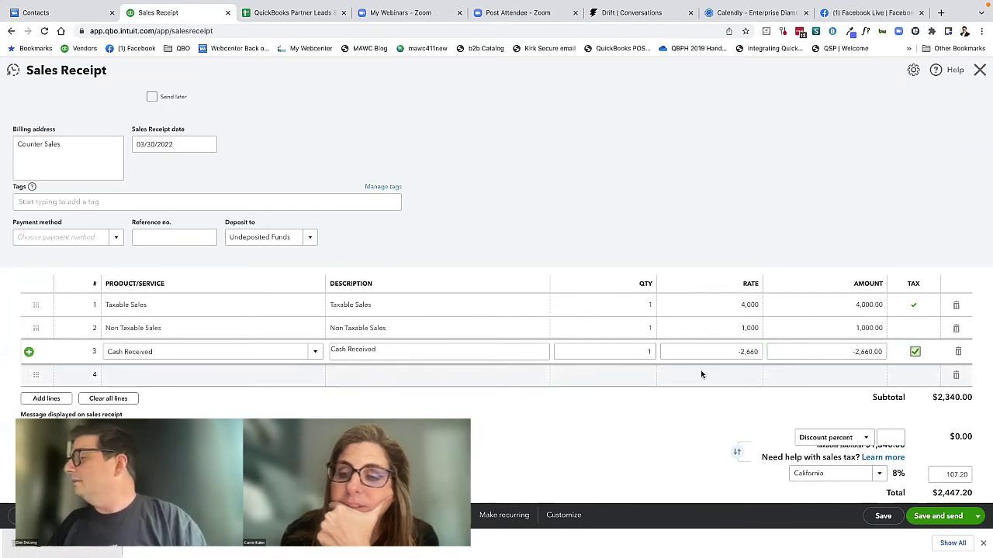
pyautogui.click(915, 353)
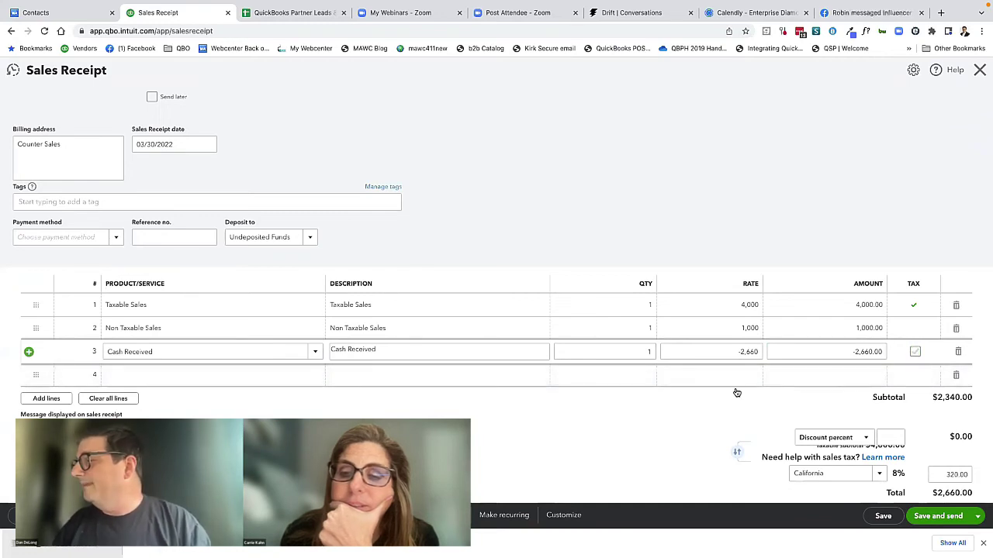
# Step: Enter Credit Card Received on the receipt's fourth line with a rate of -2,660
pyautogui.click(207, 380)
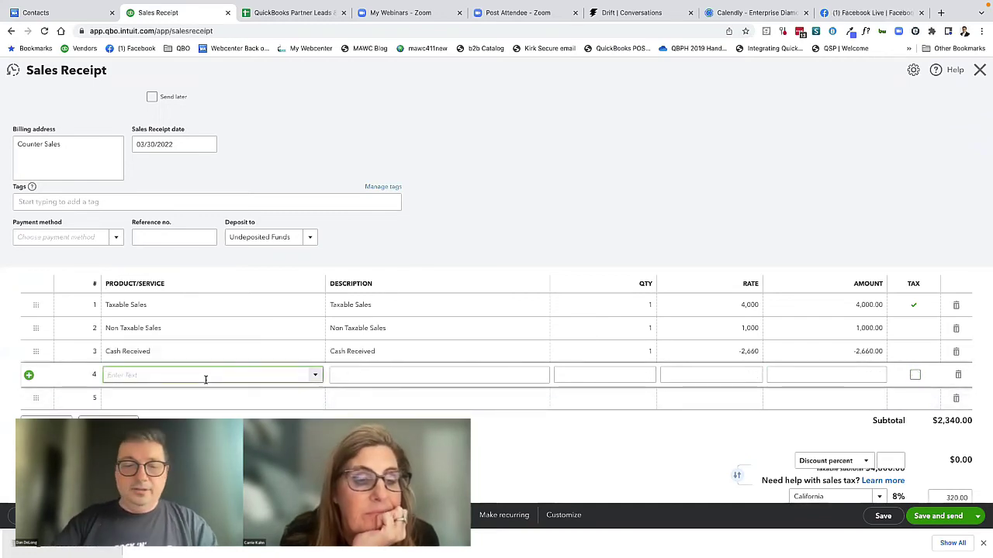
pyautogui.write('Credit Card Received')
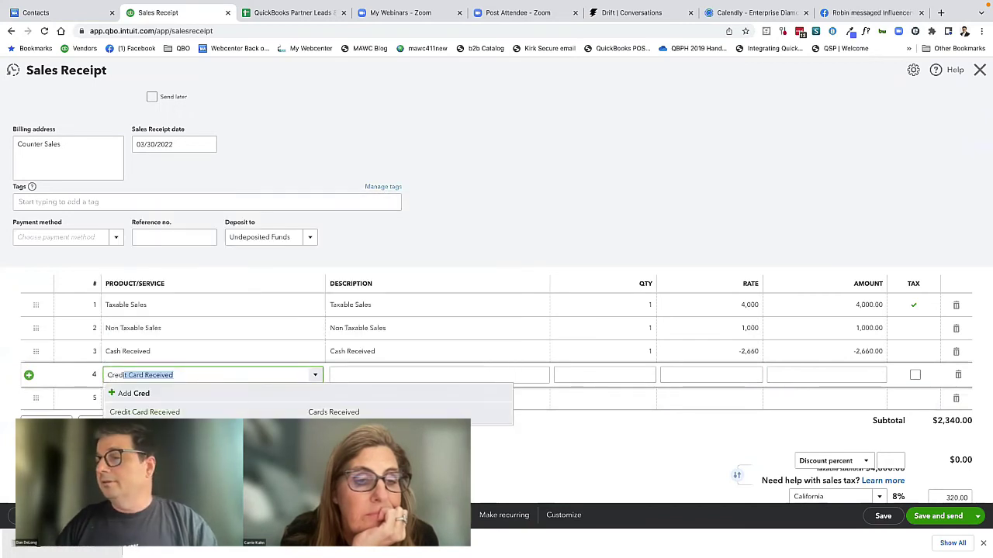
pyautogui.click(399, 375)
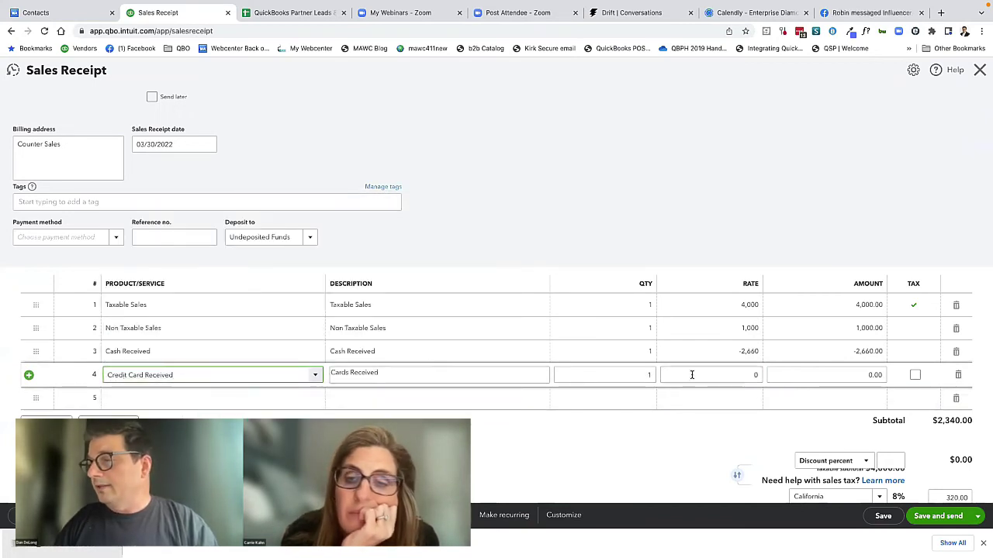
pyautogui.click(740, 374)
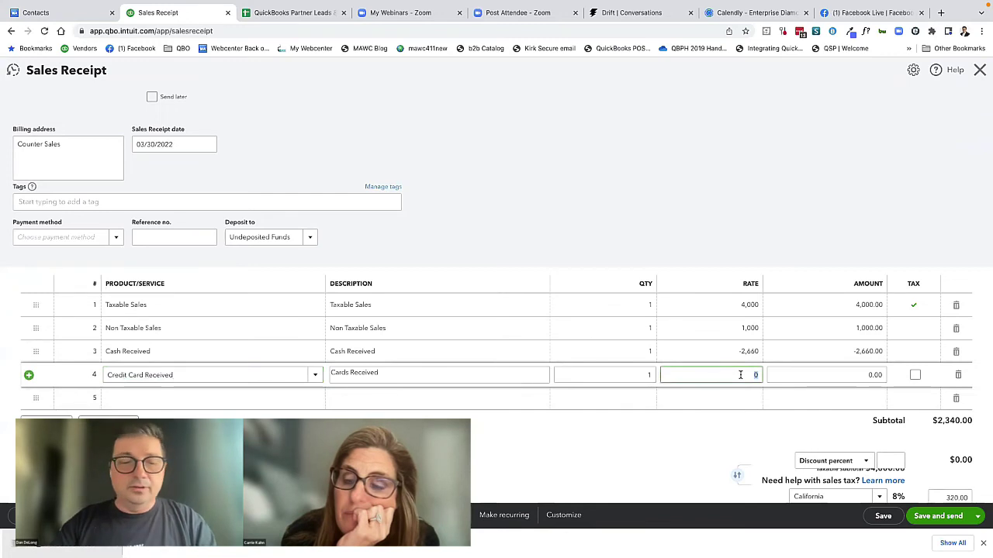
pyautogui.write('26')
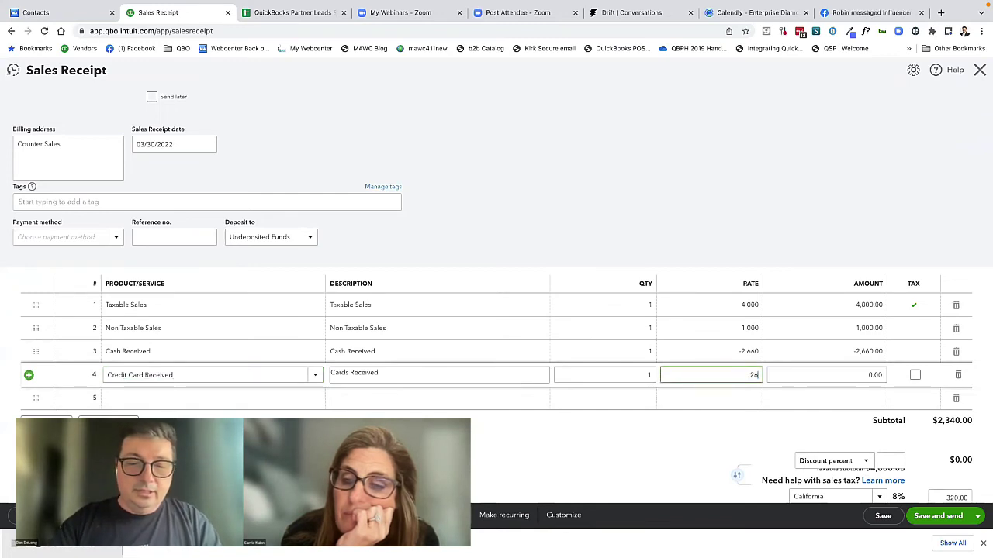
pyautogui.write('60')
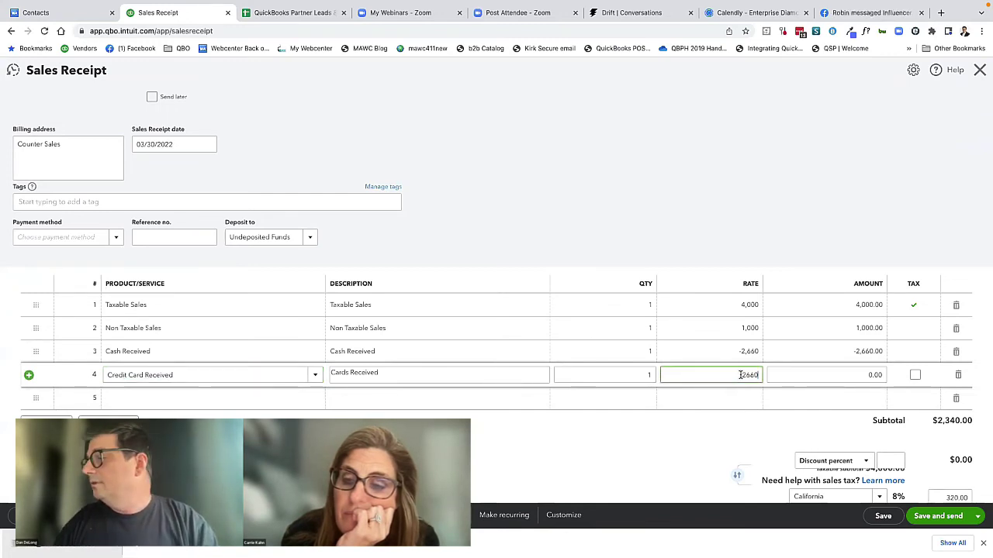
pyautogui.write('-')
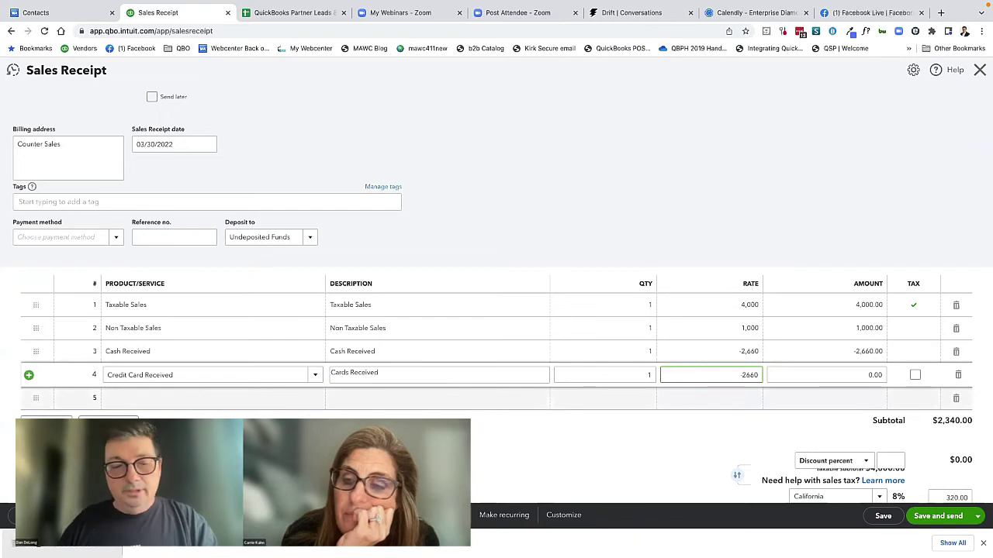
pyautogui.press('Tab')
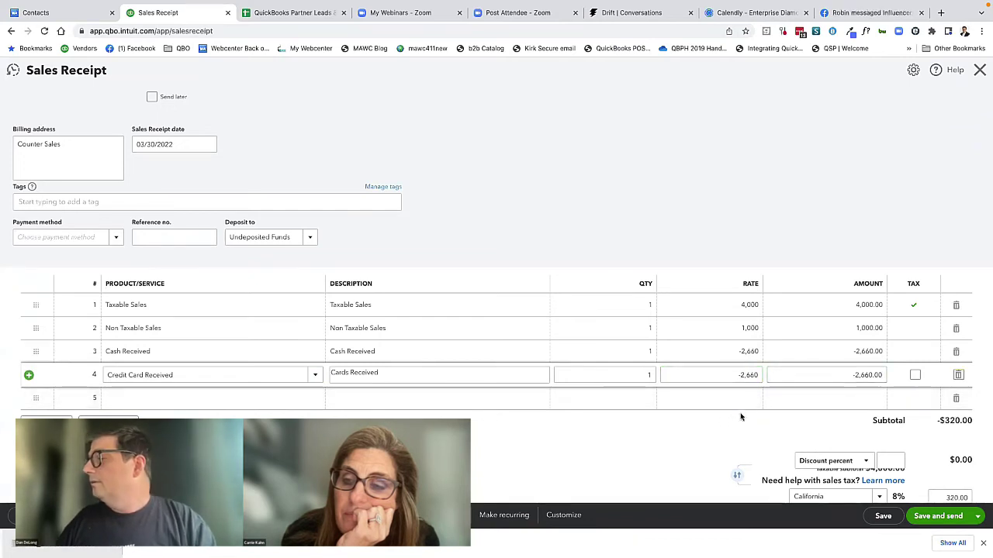
# Step: Review the sales receipt's sales tax, total and balance due, and save and close the receipt
pyautogui.scroll(-1, 680, 398)
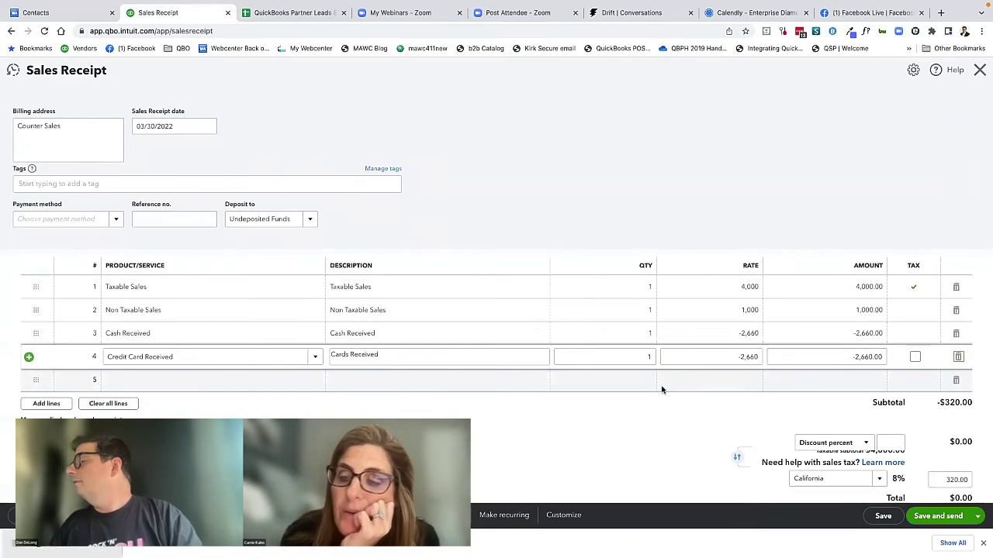
pyautogui.scroll(-2, 661, 391)
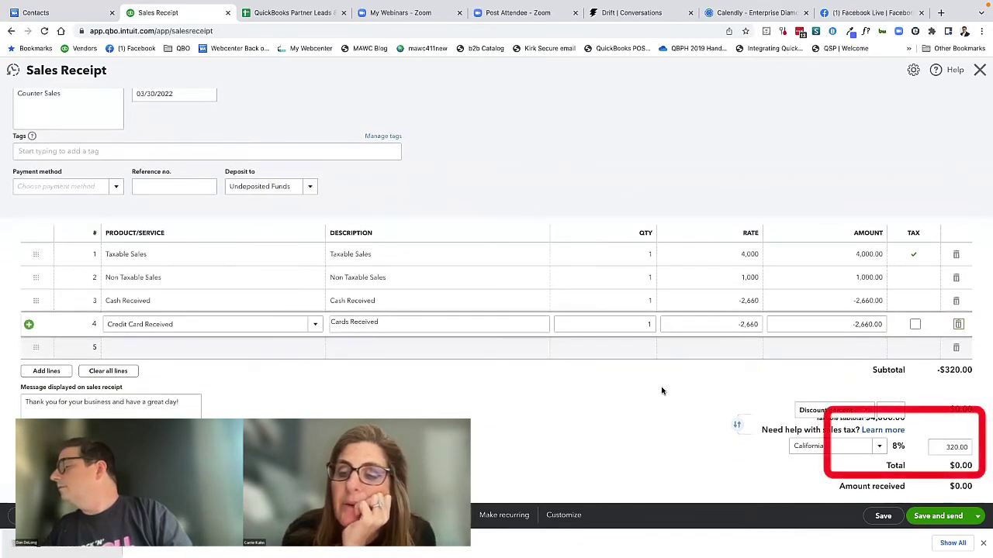
pyautogui.scroll(-2, 661, 390)
pyautogui.scroll(-2, 662, 391)
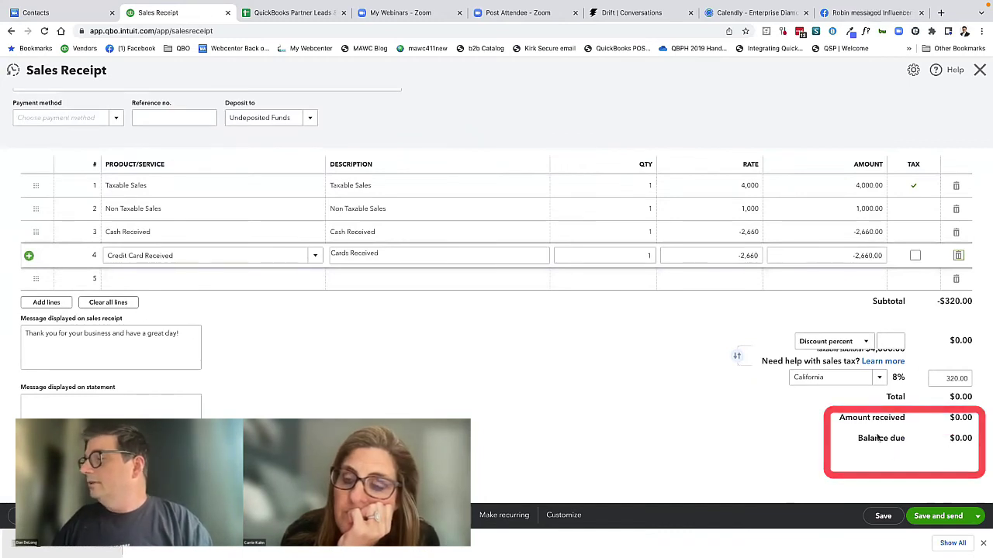
pyautogui.scroll(4, 650, 405)
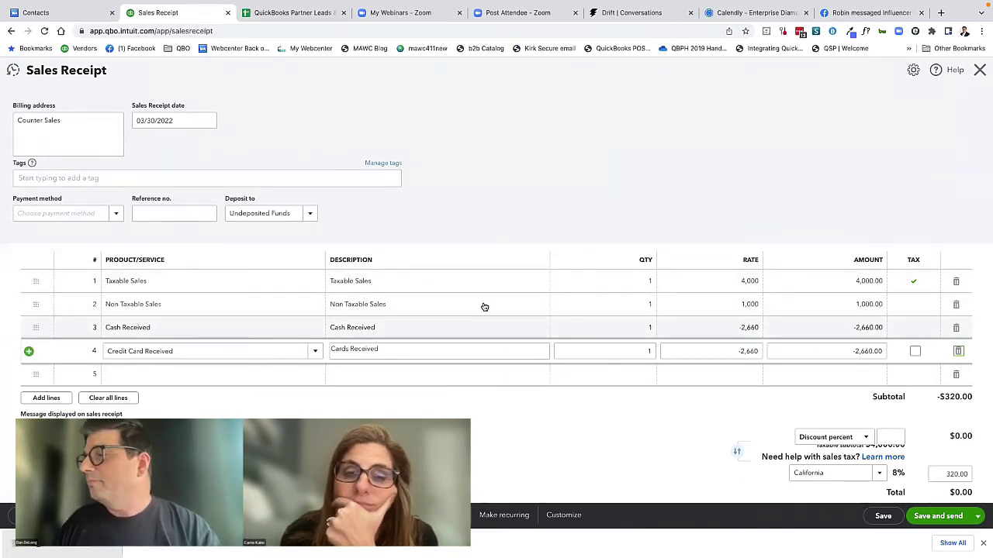
pyautogui.scroll(2, 753, 284)
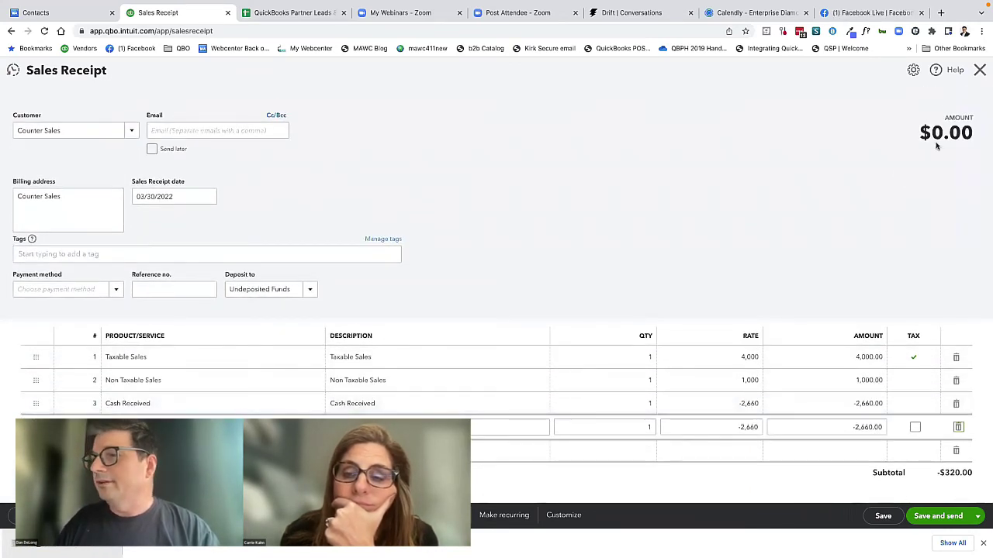
pyautogui.scroll(-2, 683, 279)
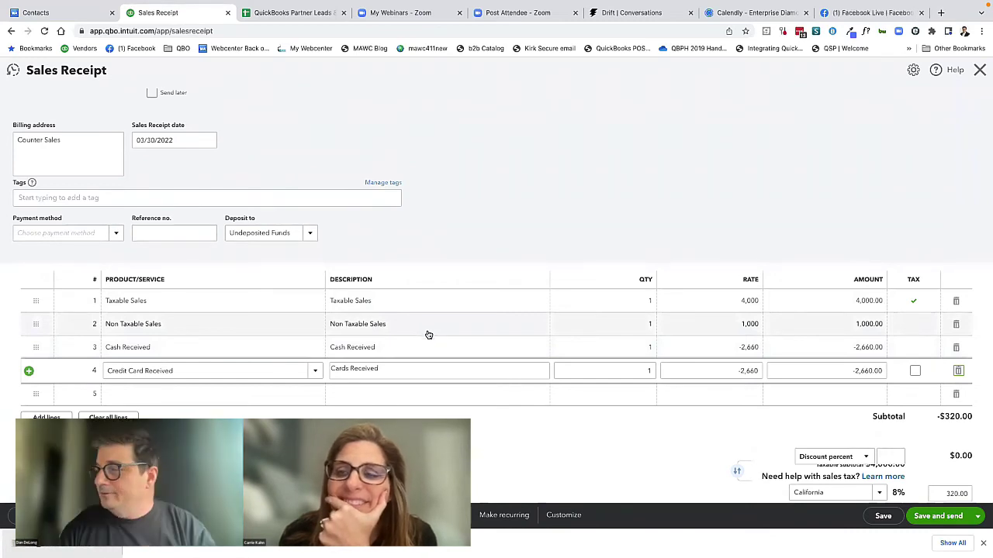
pyautogui.click(978, 516)
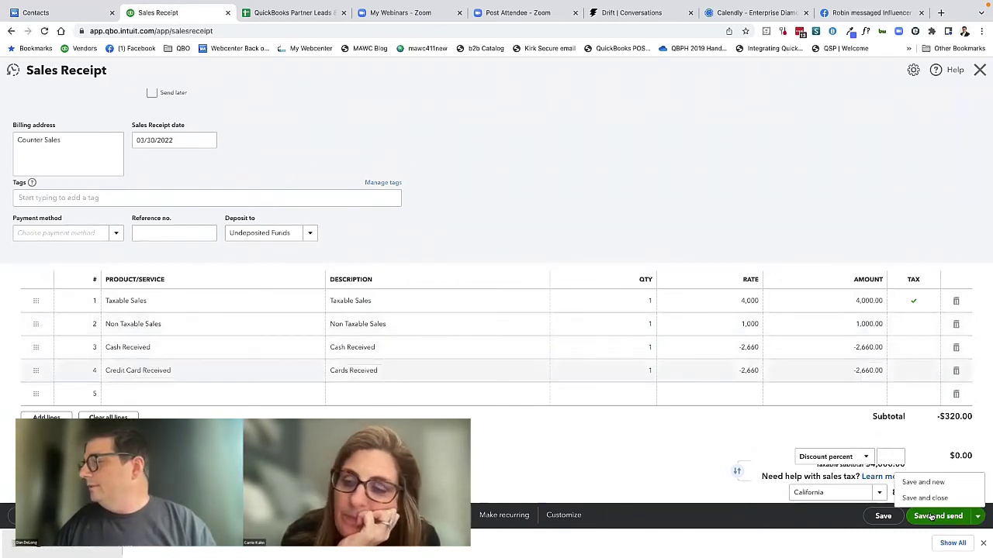
pyautogui.click(924, 498)
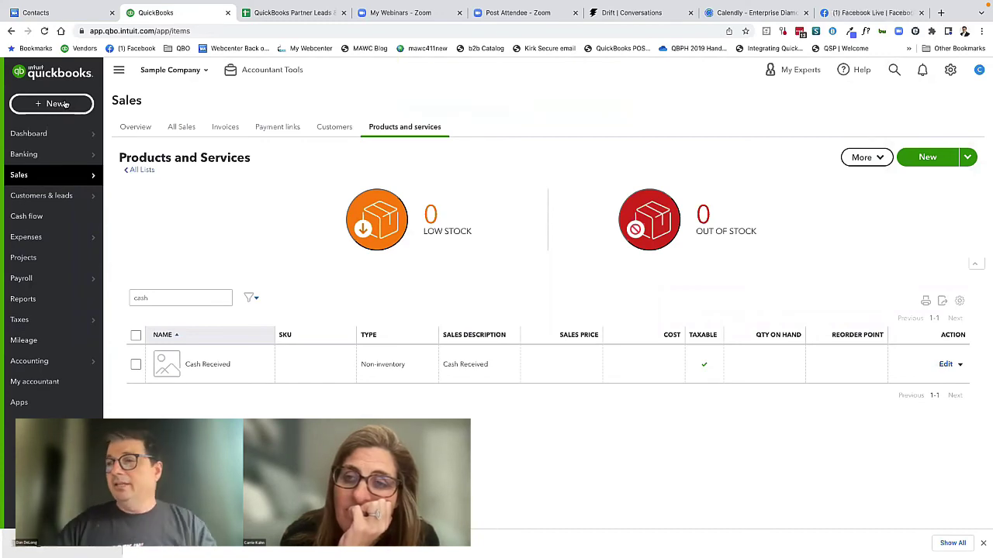
# Step: Start a new bank deposit and include the Counter Sales payment with the memo Cash Received
pyautogui.click(66, 104)
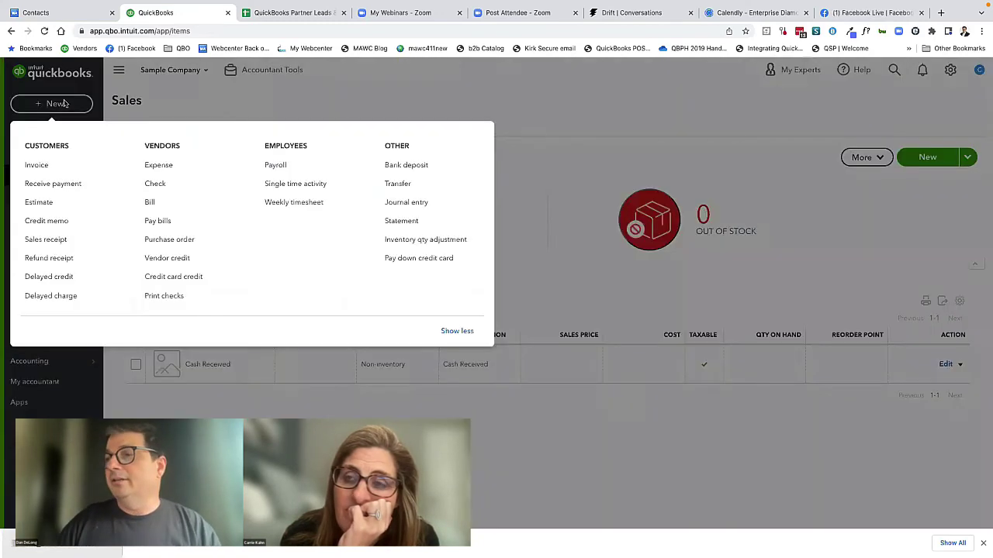
pyautogui.click(409, 166)
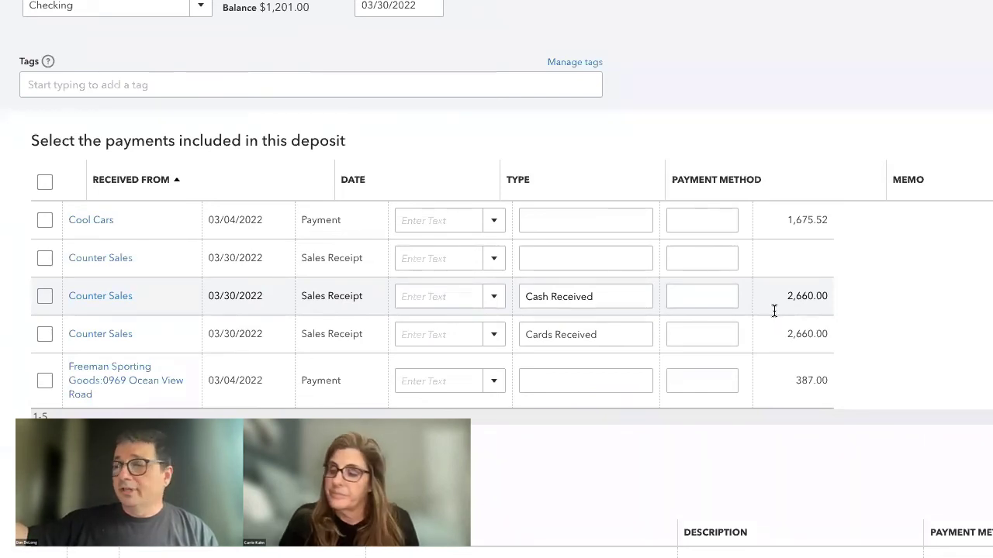
pyautogui.click(45, 296)
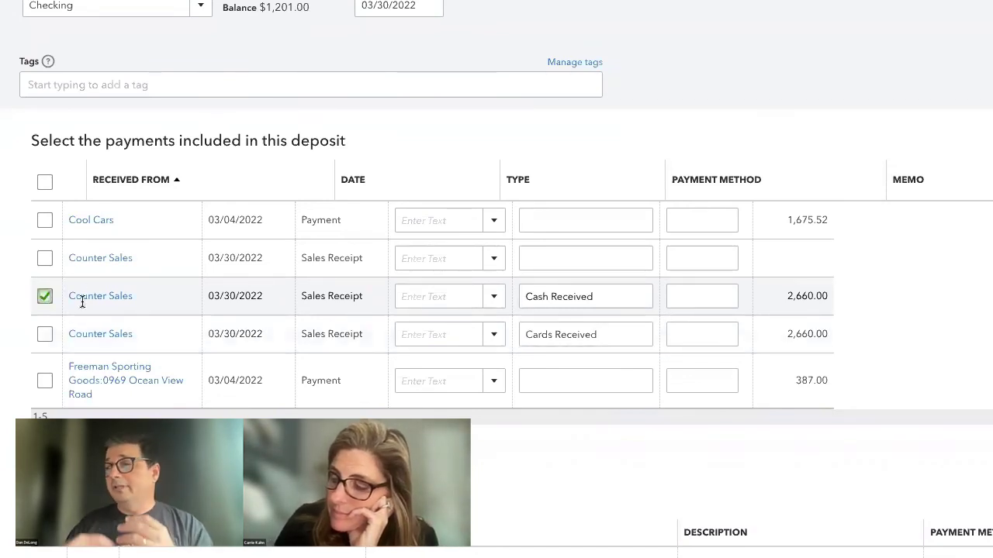